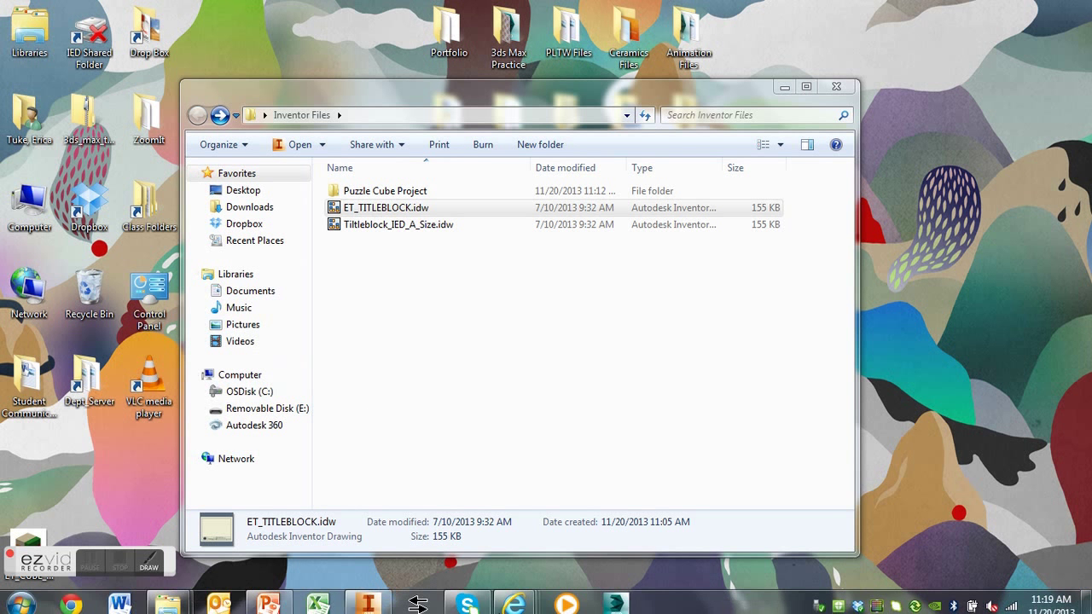
Step: Bring the Autodesk Inventor window to the front from the taskbar
click(367, 599)
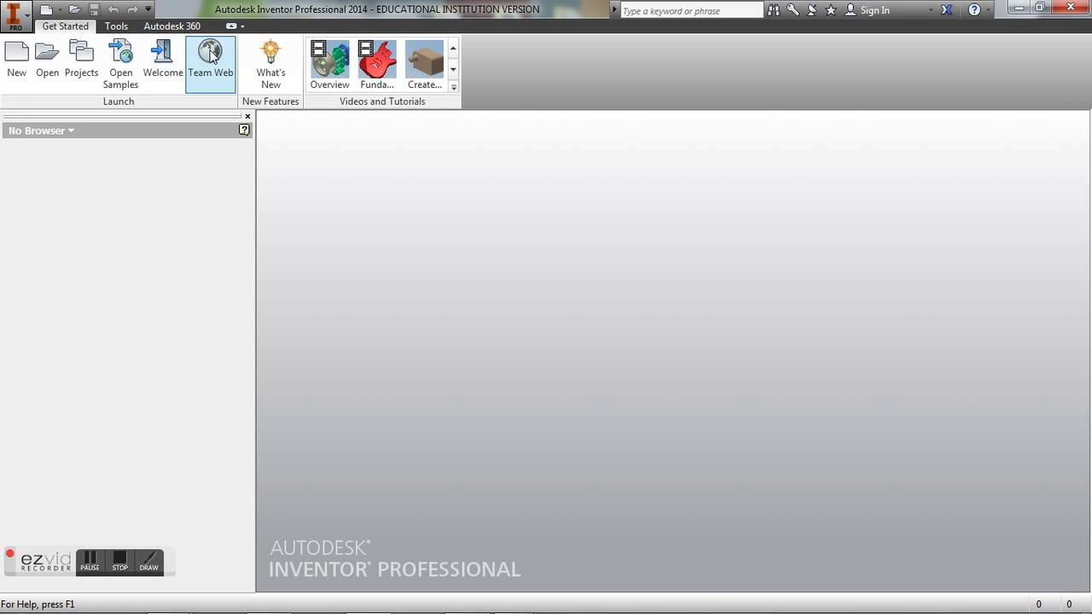
Step: Open the Tiltleblock_IED_A_Size.idw drawing from the Inventor Files folder
click(46, 65)
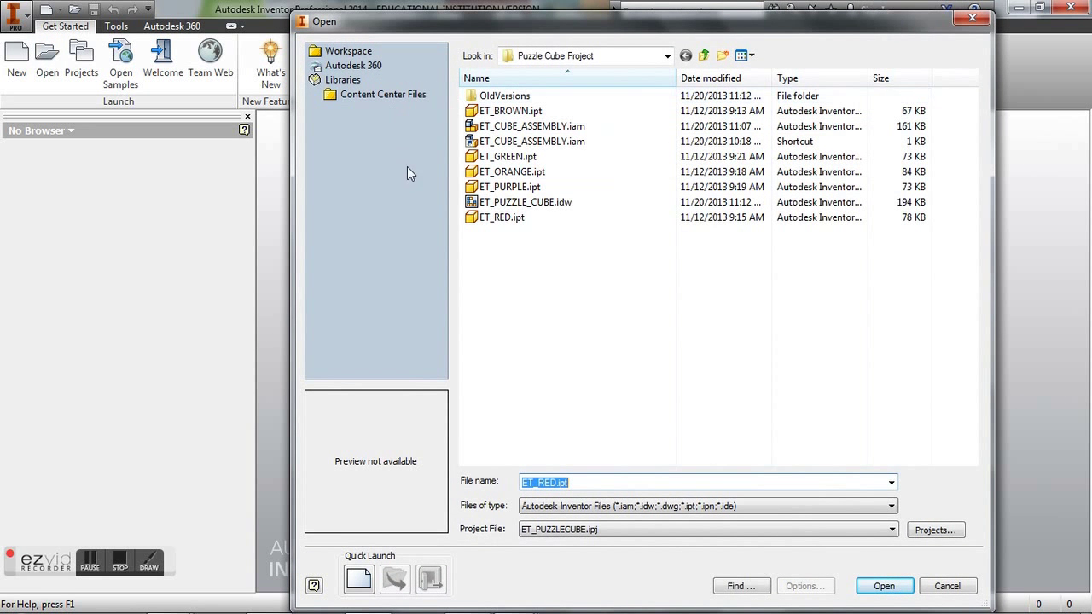
click(585, 56)
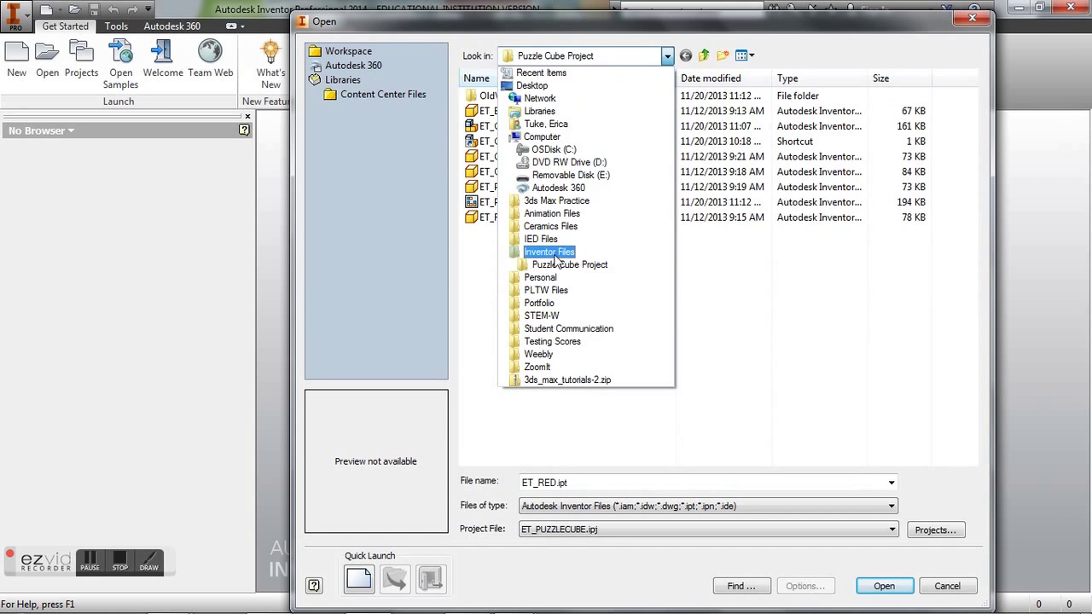
click(555, 252)
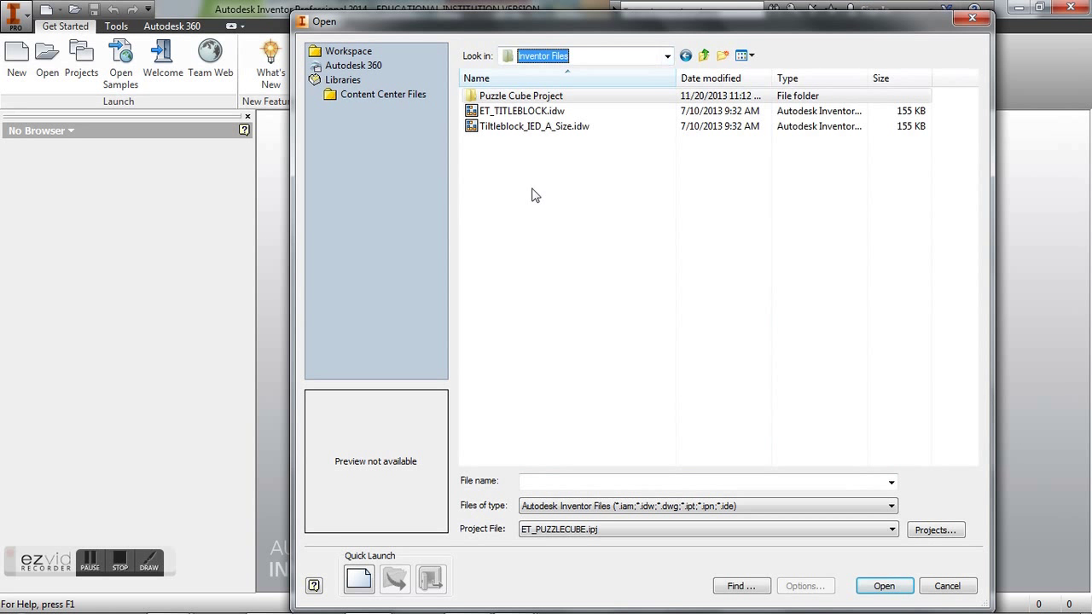
double_click(566, 130)
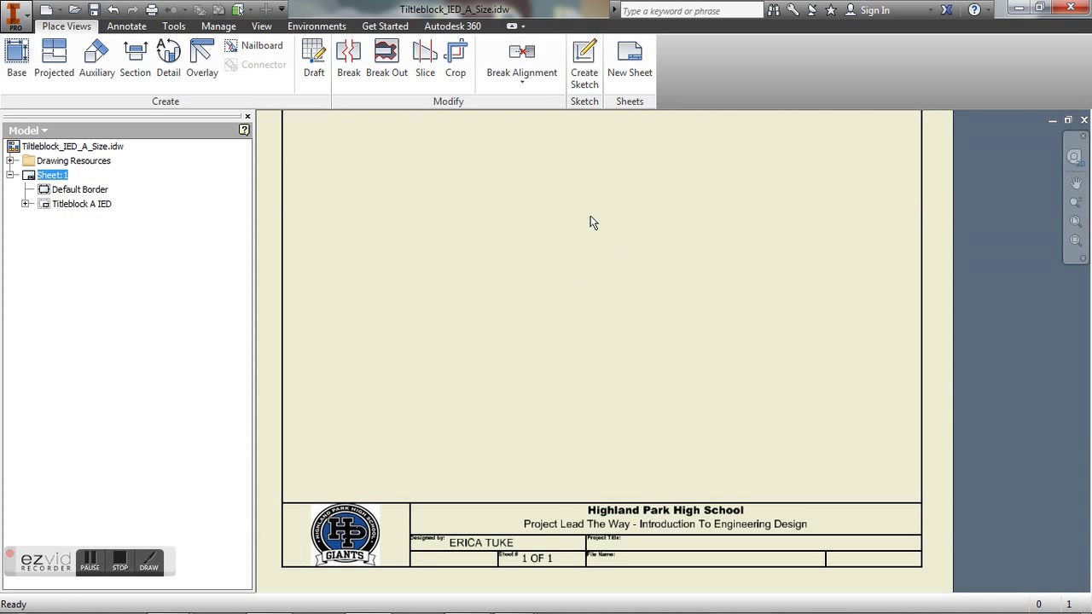
Step: Fit the sheet in view and expand Sheet:1 and Titleblock A IED to reveal Field Text
scroll(703, 196, up, 2)
scroll(703, 196, down, 5)
middle_drag(703, 196, 686, 256)
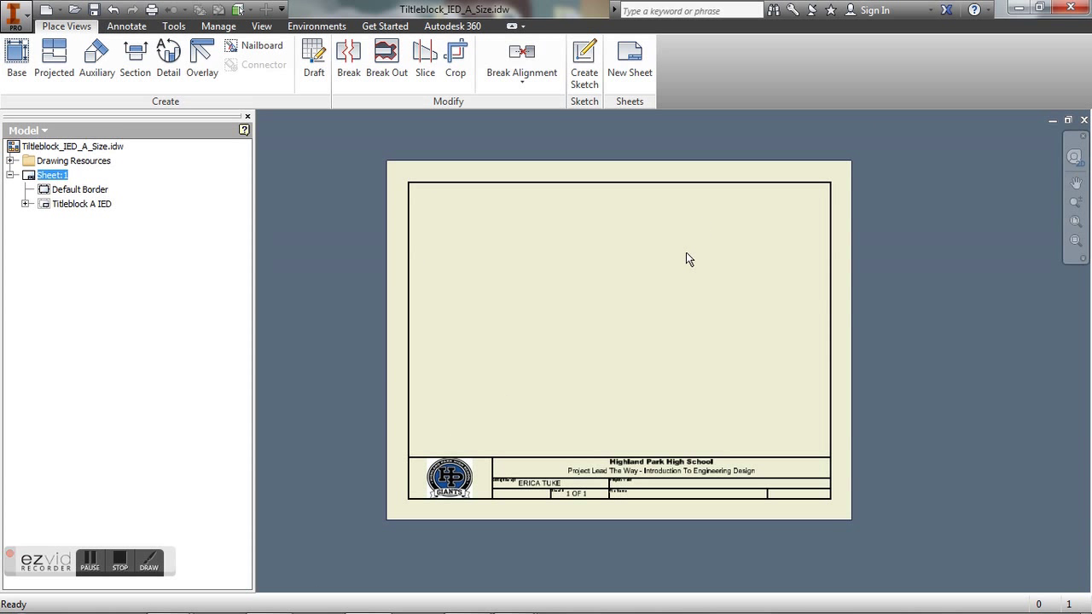
click(670, 244)
click(26, 204)
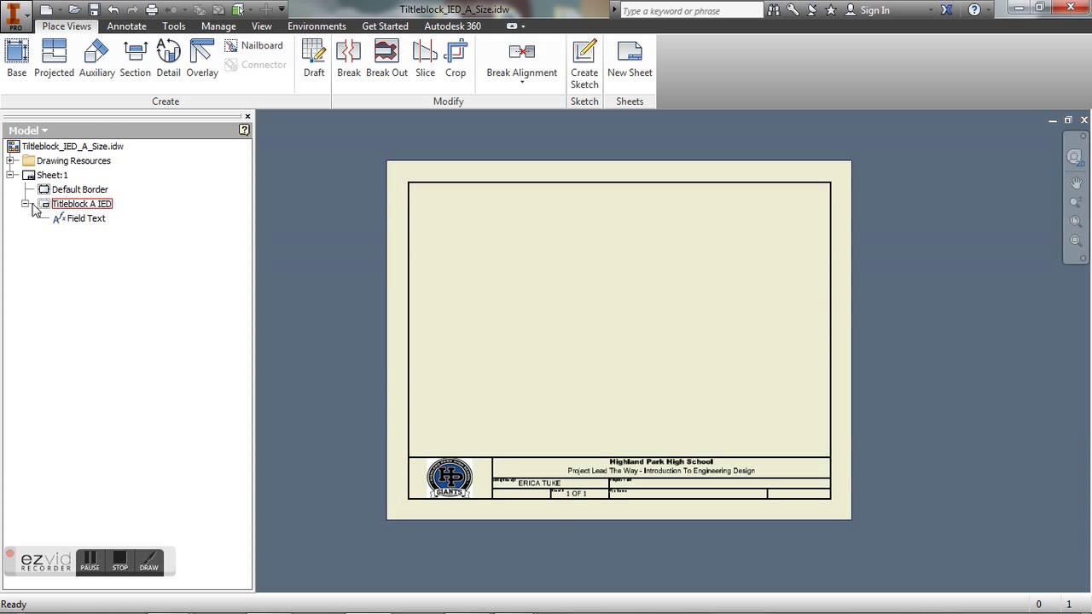
click(10, 175)
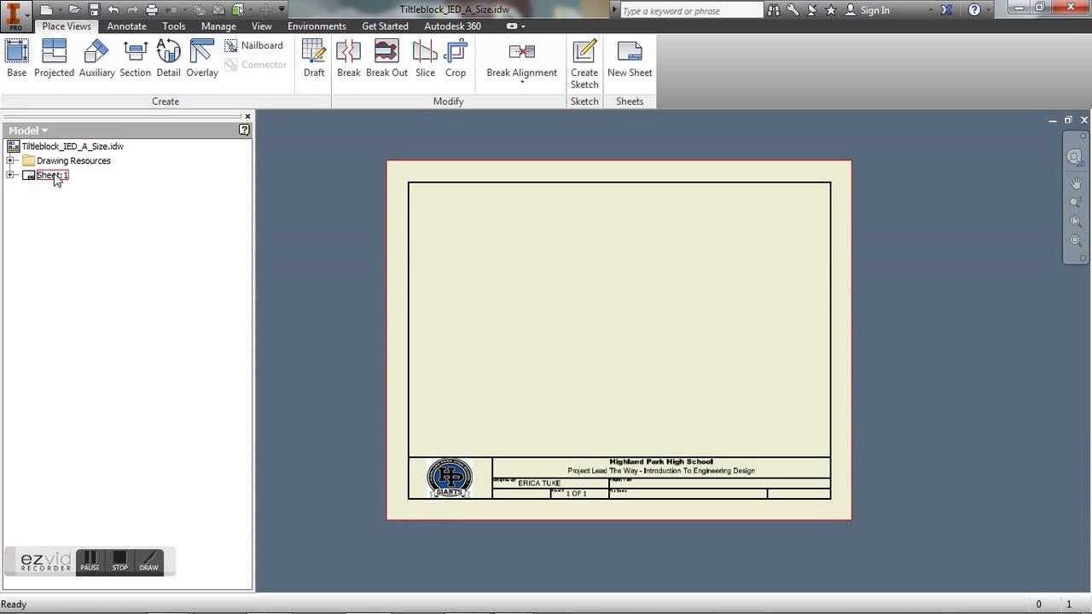
click(10, 175)
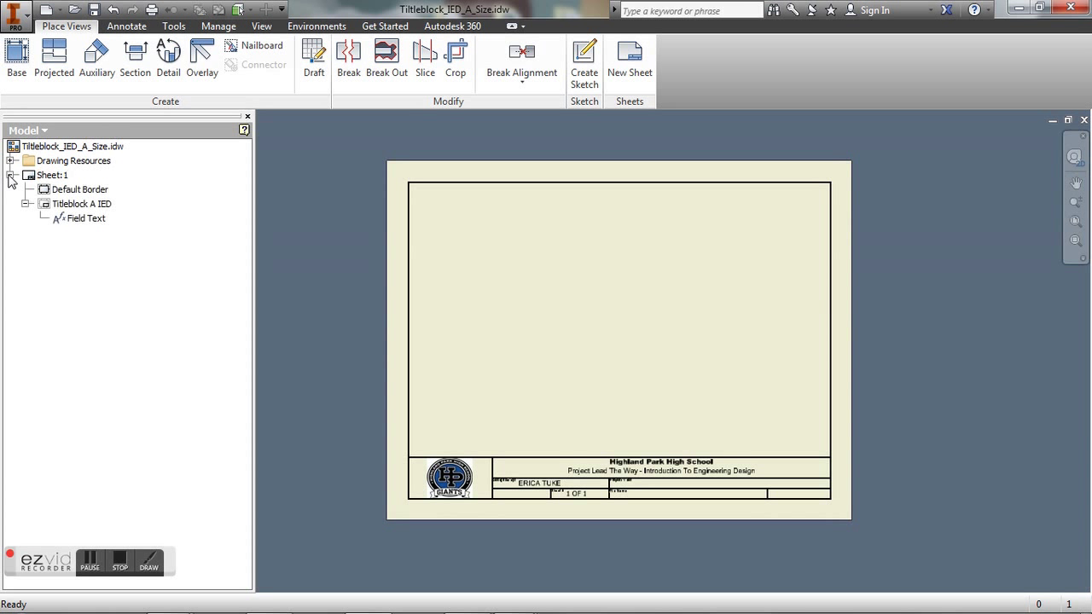
Step: Fill in the designer's name and project title ET_PUZZLE_CUBE in the title block fields
double_click(86, 220)
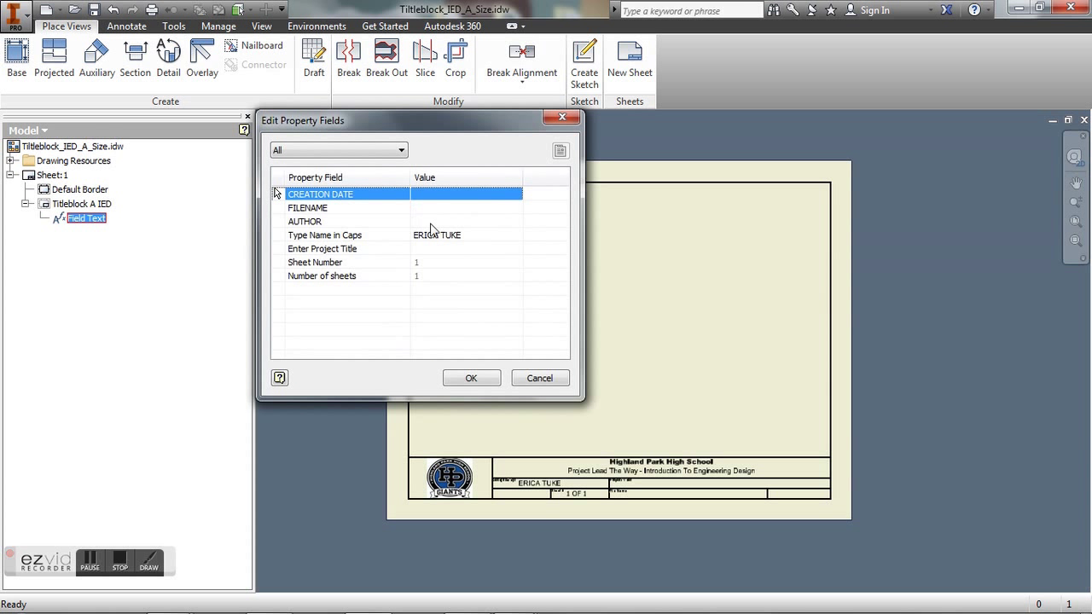
click(465, 236)
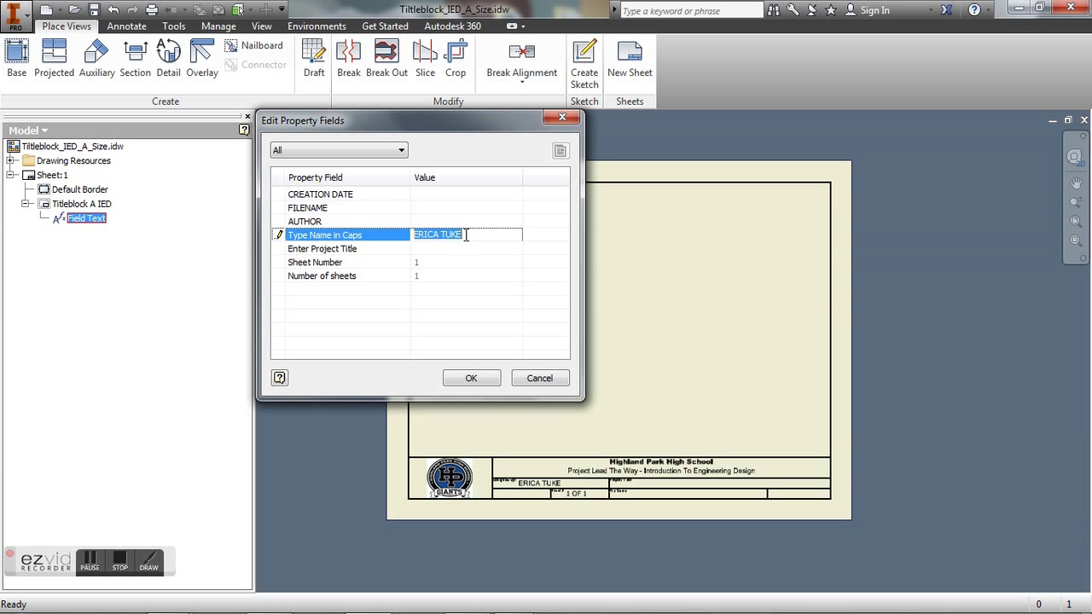
click(431, 211)
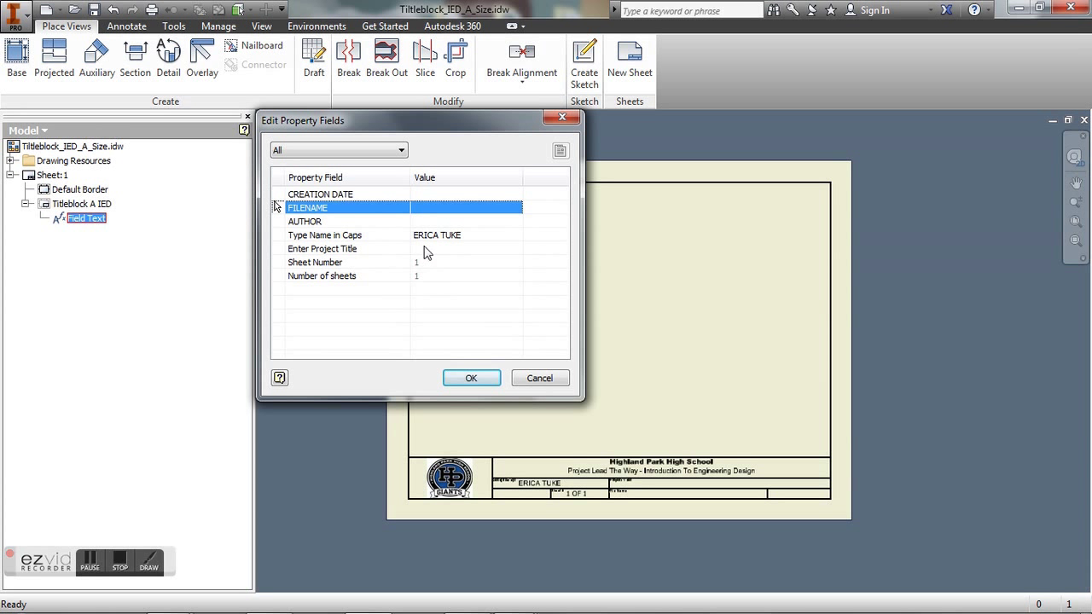
click(425, 248)
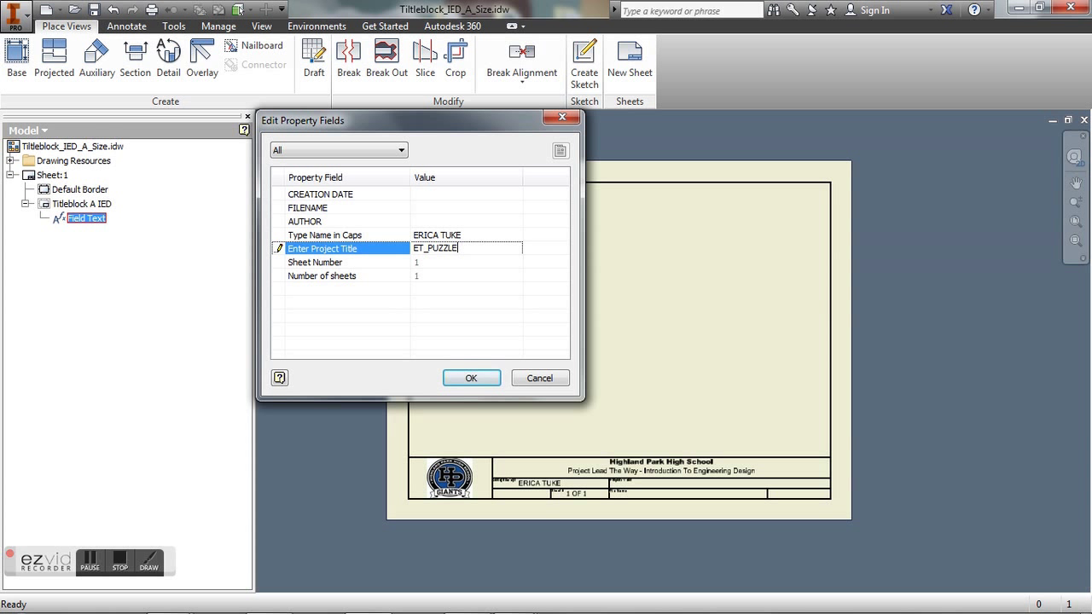
click(430, 260)
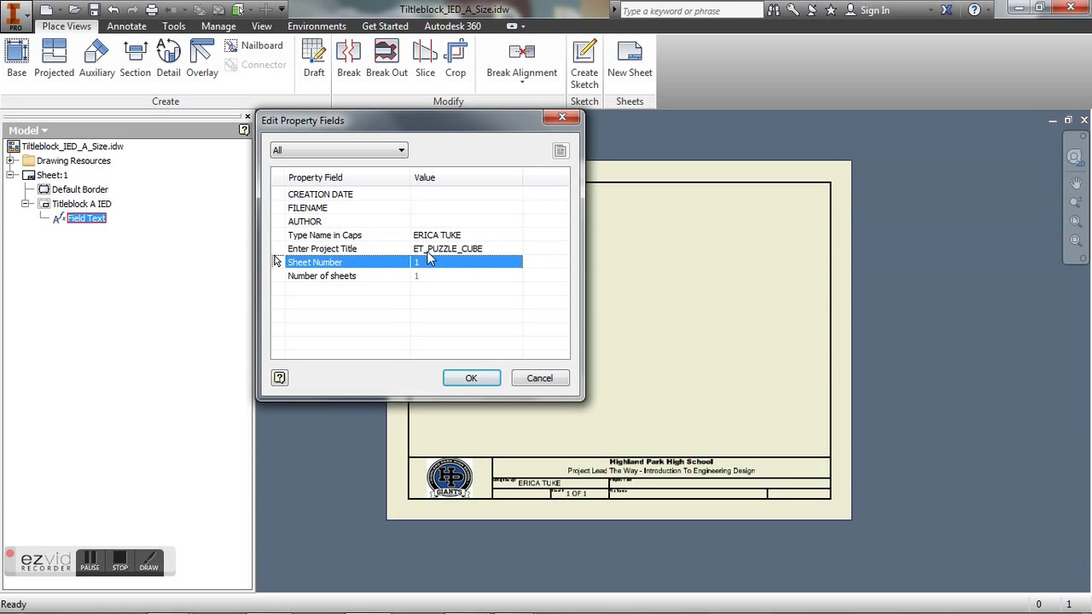
click(456, 378)
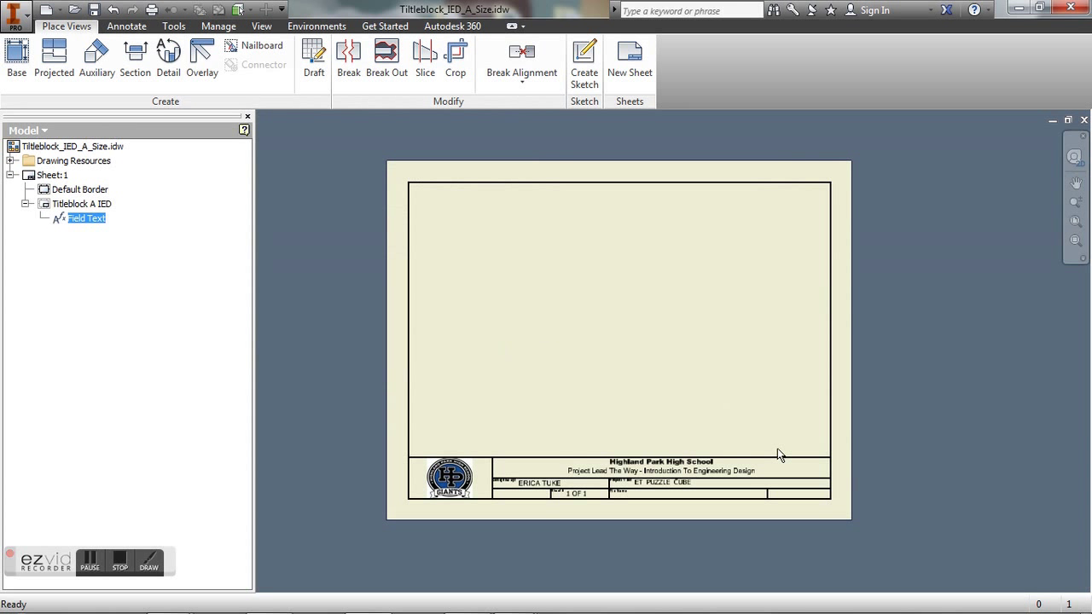
Step: Place a Front-orientation base view of ET_RED.ipt from the Puzzle Cube Project folder
click(9, 56)
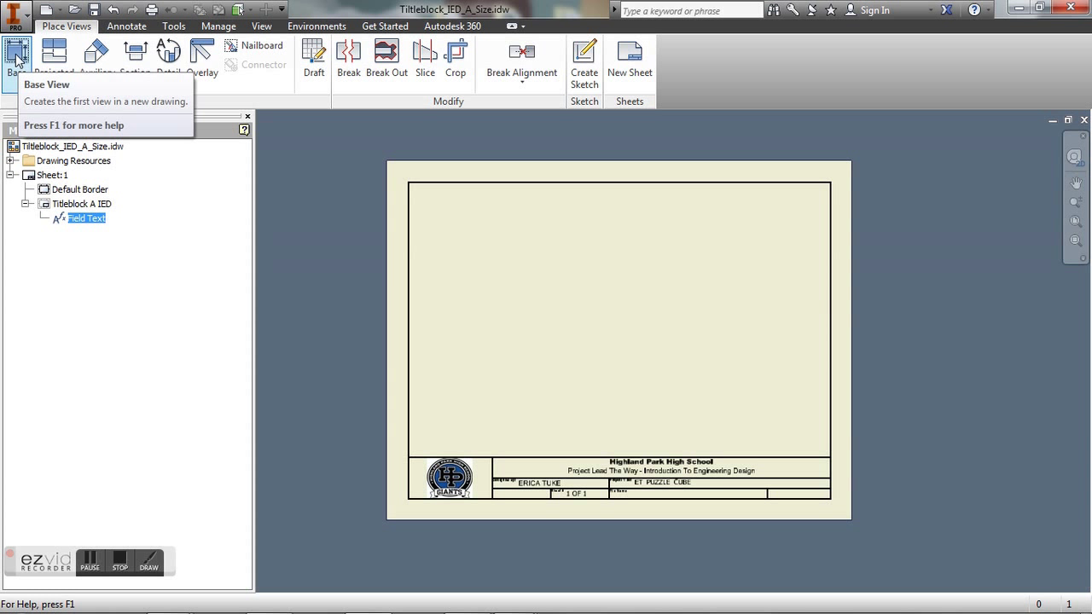
click(17, 59)
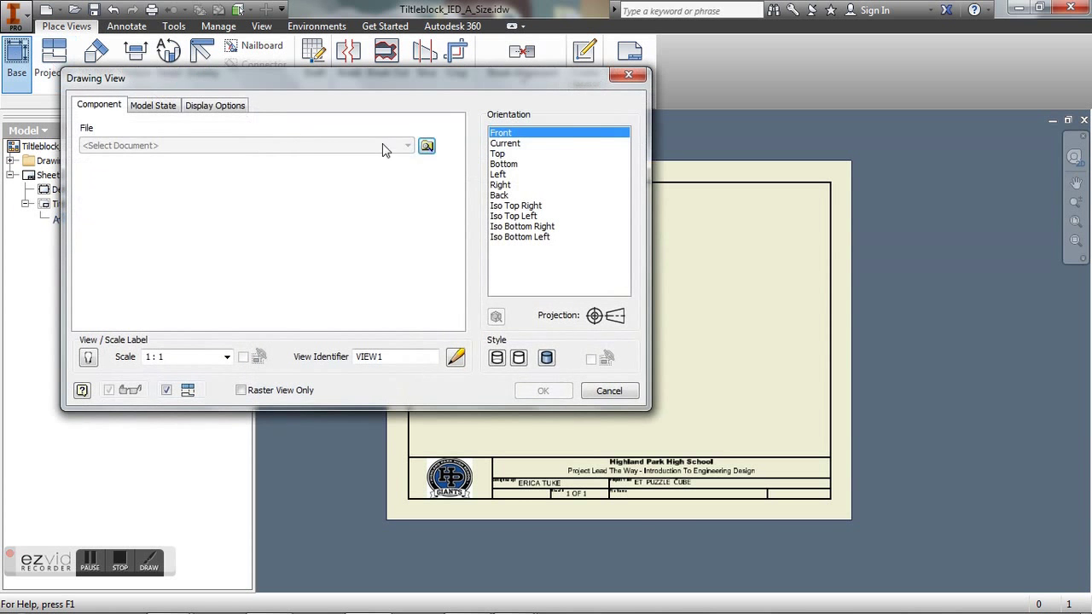
click(426, 147)
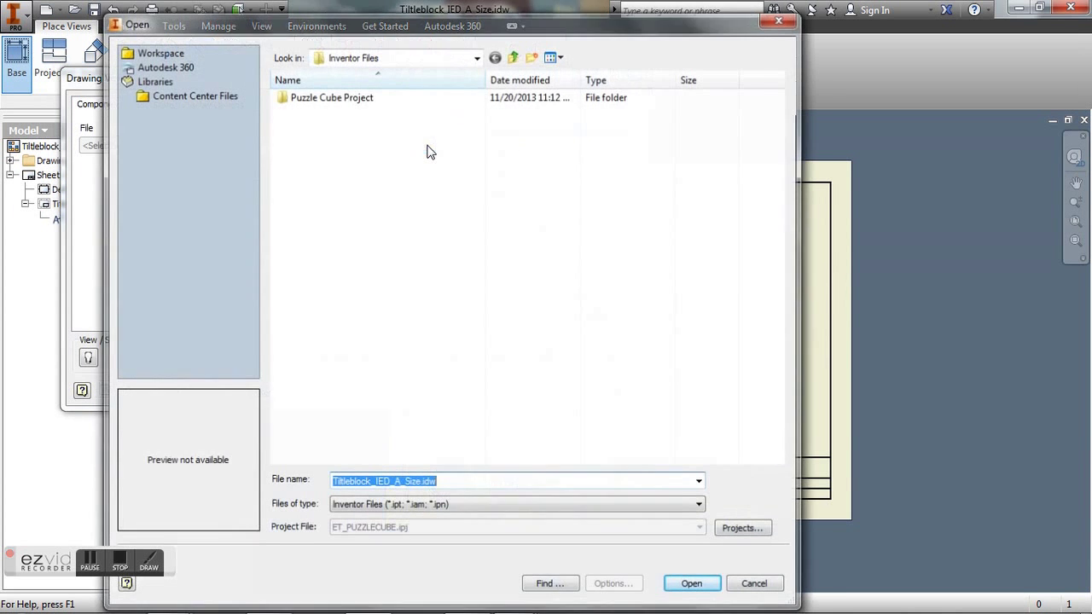
double_click(359, 99)
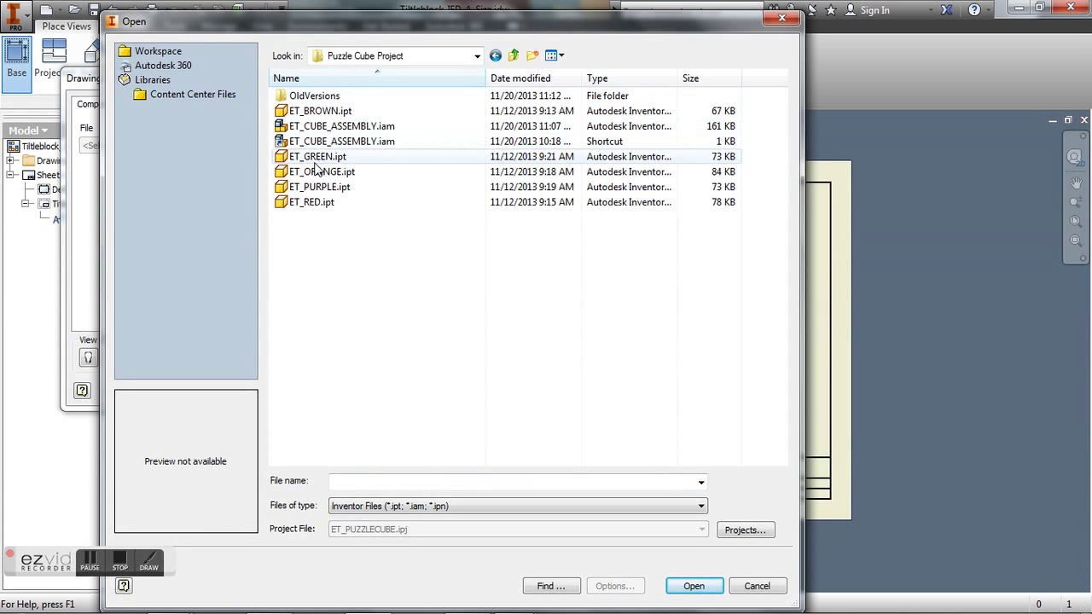
click(320, 204)
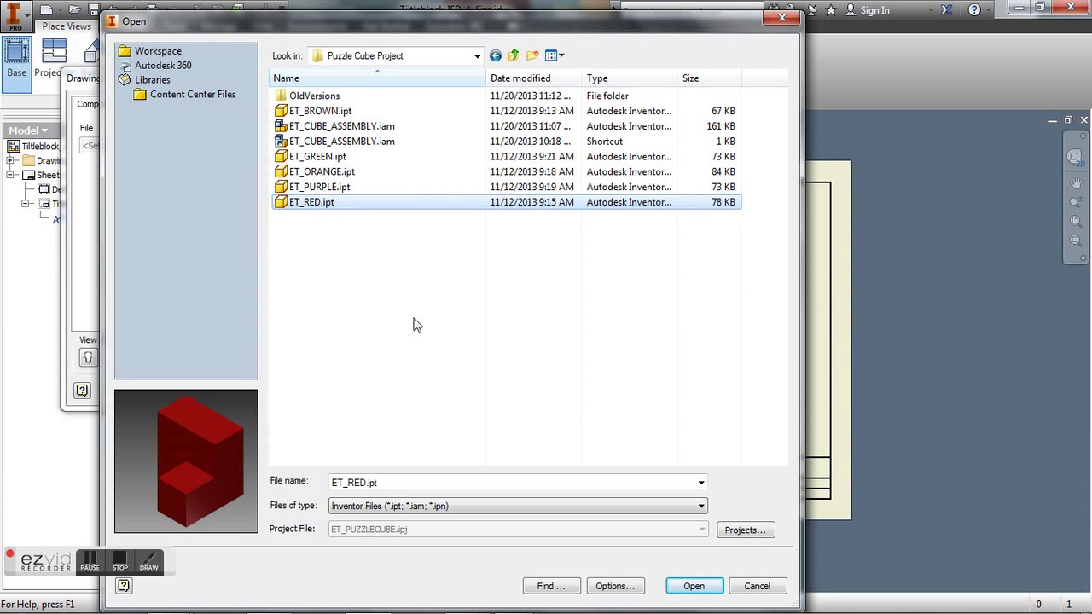
click(691, 585)
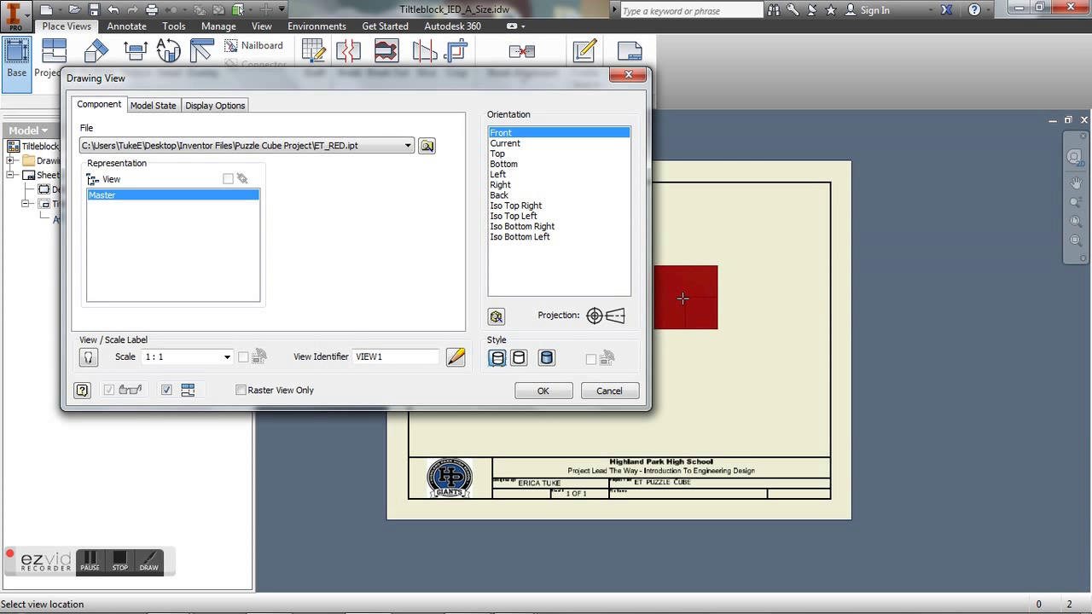
click(541, 393)
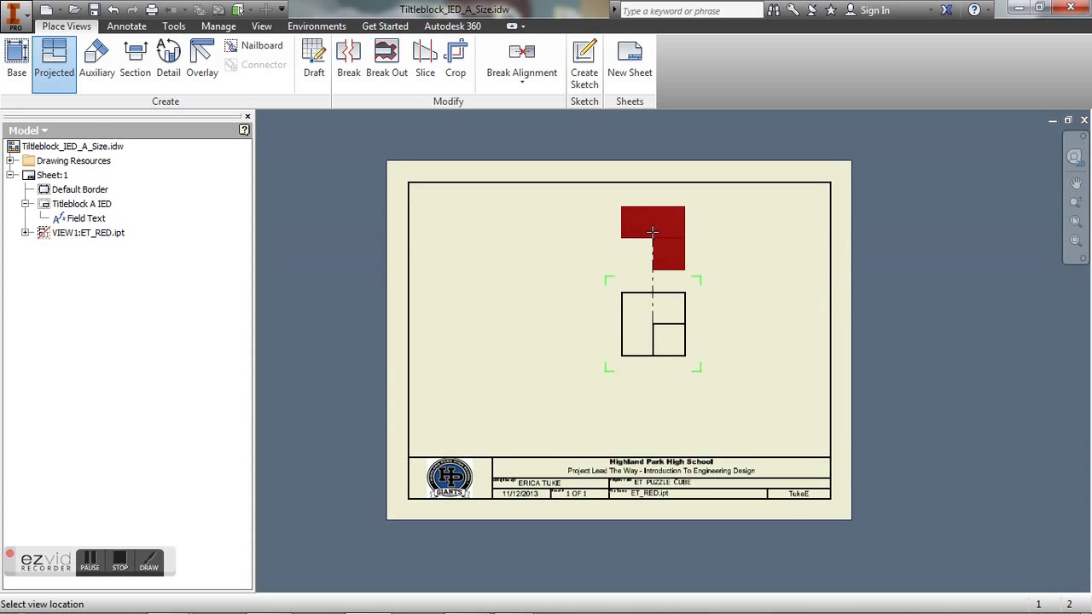
Step: Project top, right-side and isometric views from the ET_RED front view
click(652, 228)
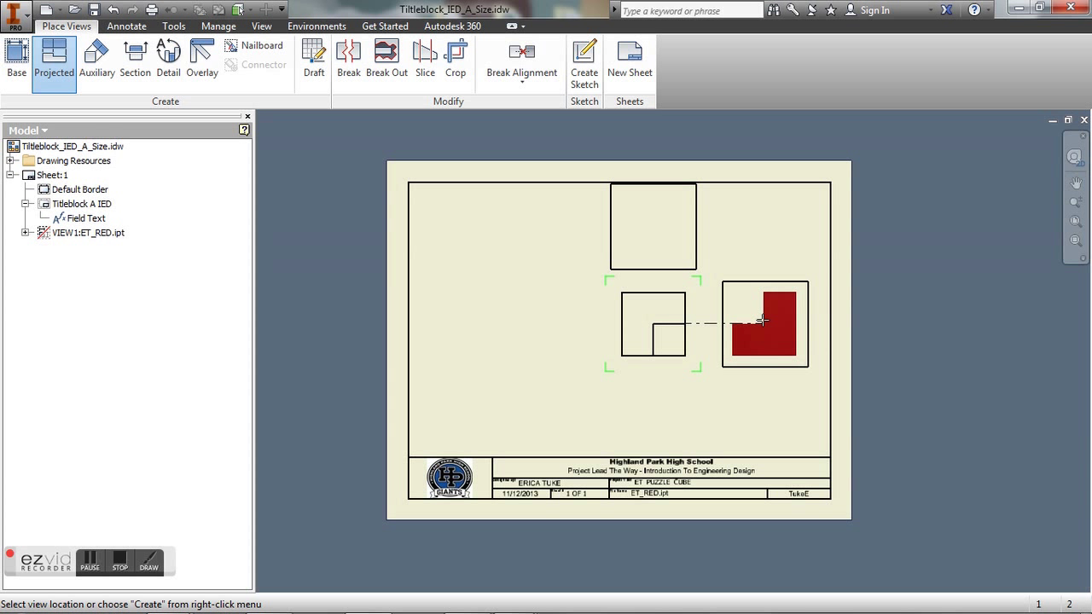
click(747, 218)
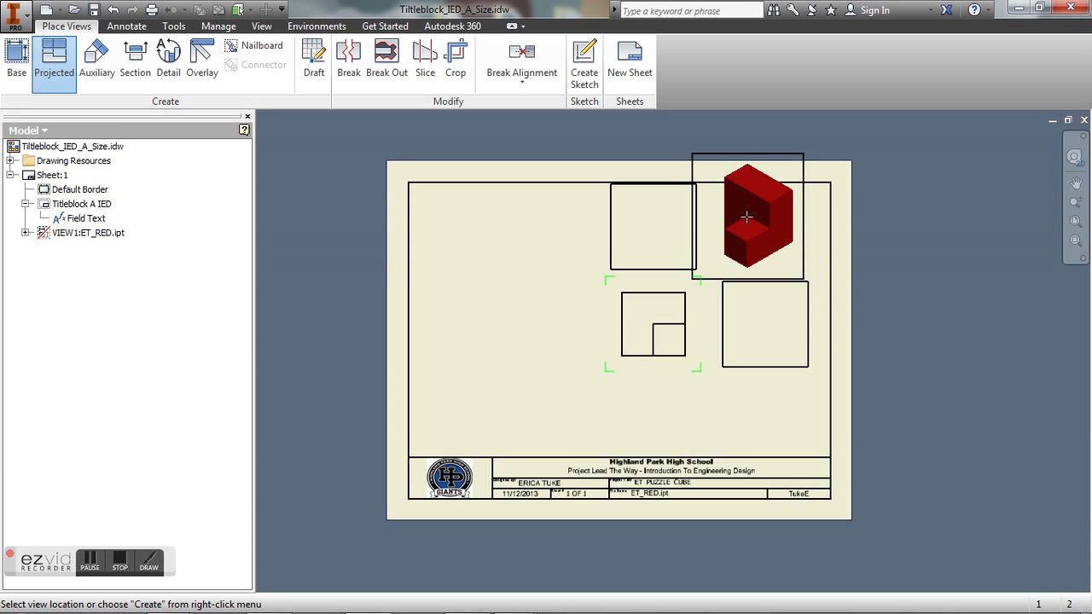
right_click(748, 216)
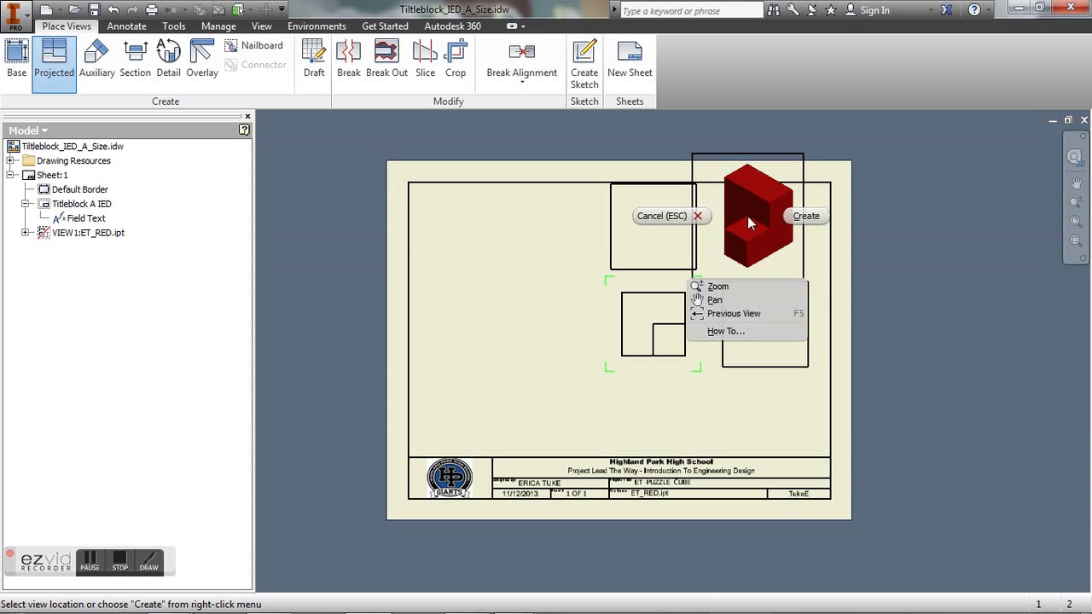
click(807, 215)
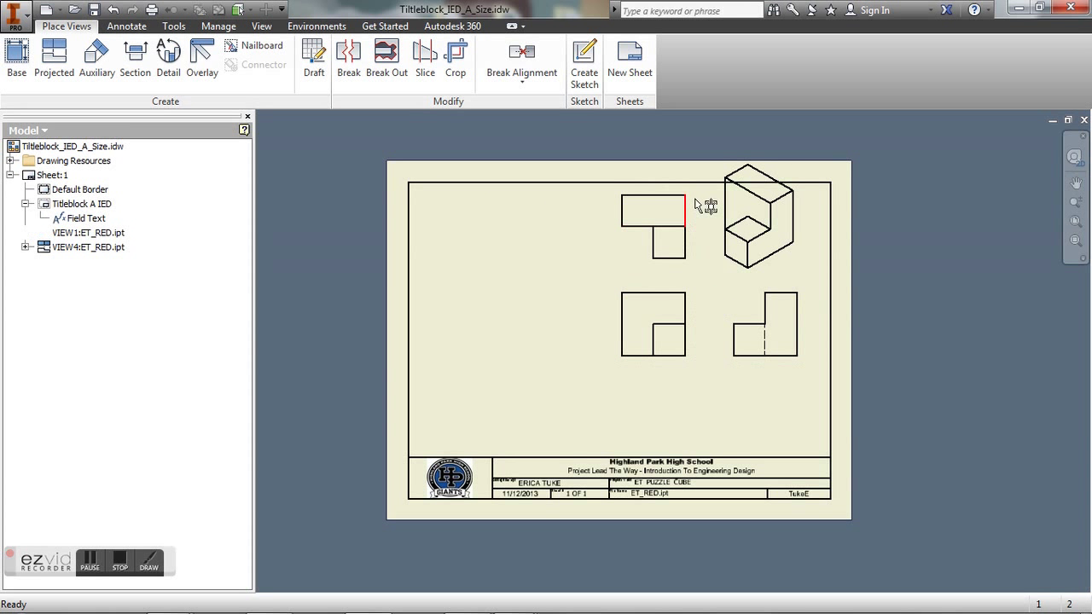
Step: Rearrange the front, top, right-side and isometric views so the orthographic views line up
click(611, 363)
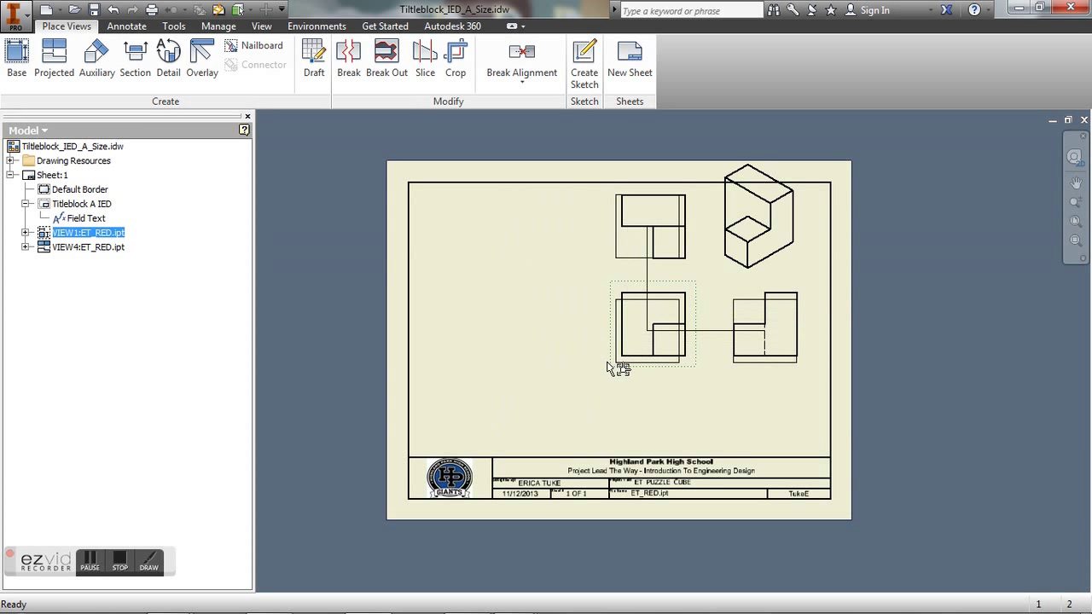
mouse_move(520, 429)
mouse_down()
mouse_move(496, 435)
mouse_move(504, 429)
mouse_up()
drag(721, 427, 644, 431)
drag(557, 275, 556, 331)
drag(726, 279, 648, 338)
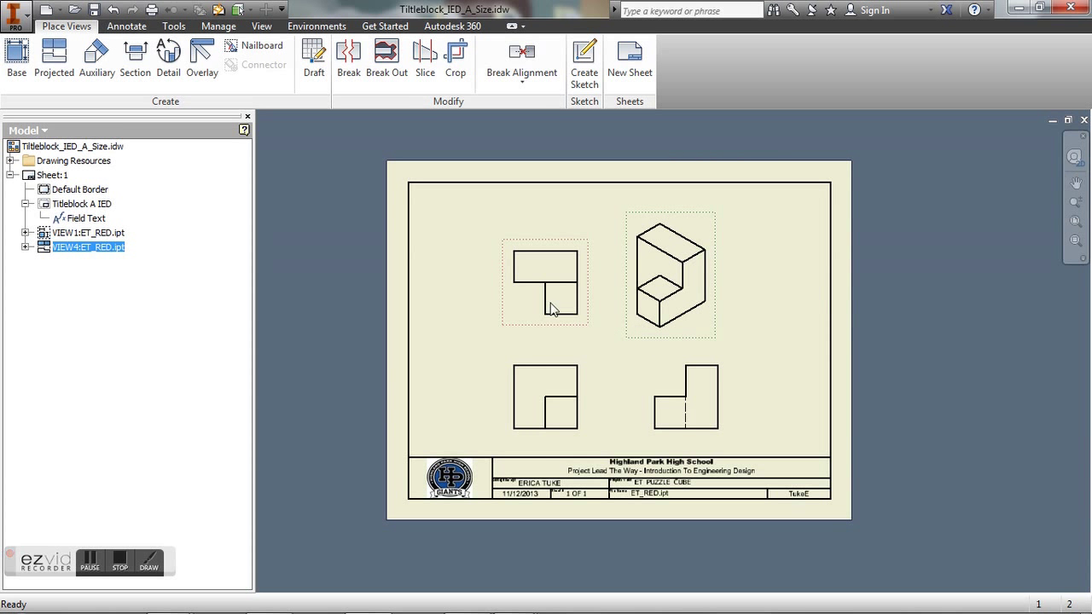
drag(578, 361, 562, 258)
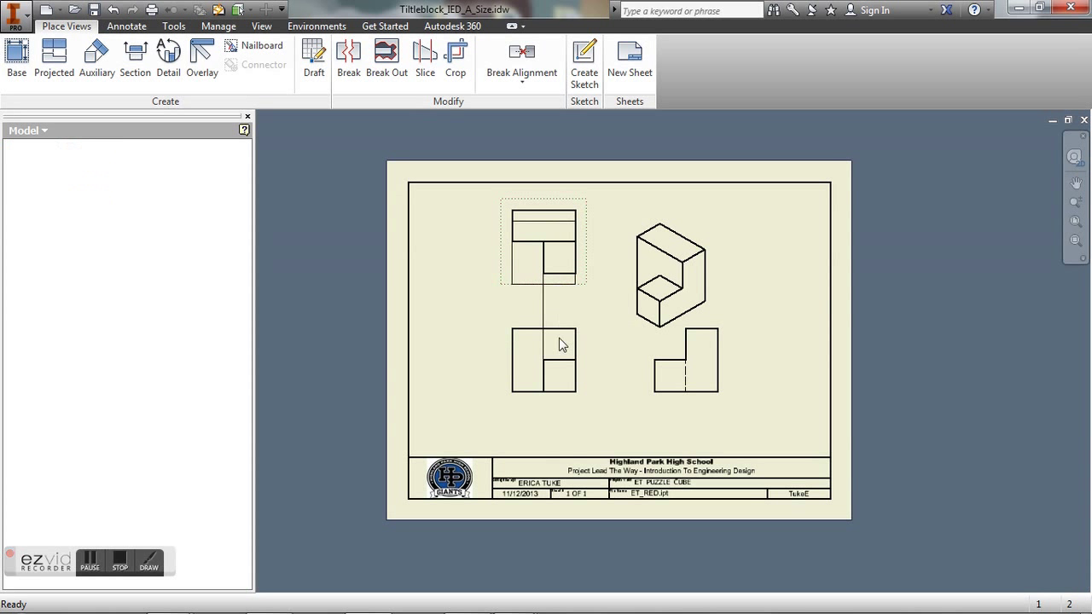
drag(561, 408, 512, 418)
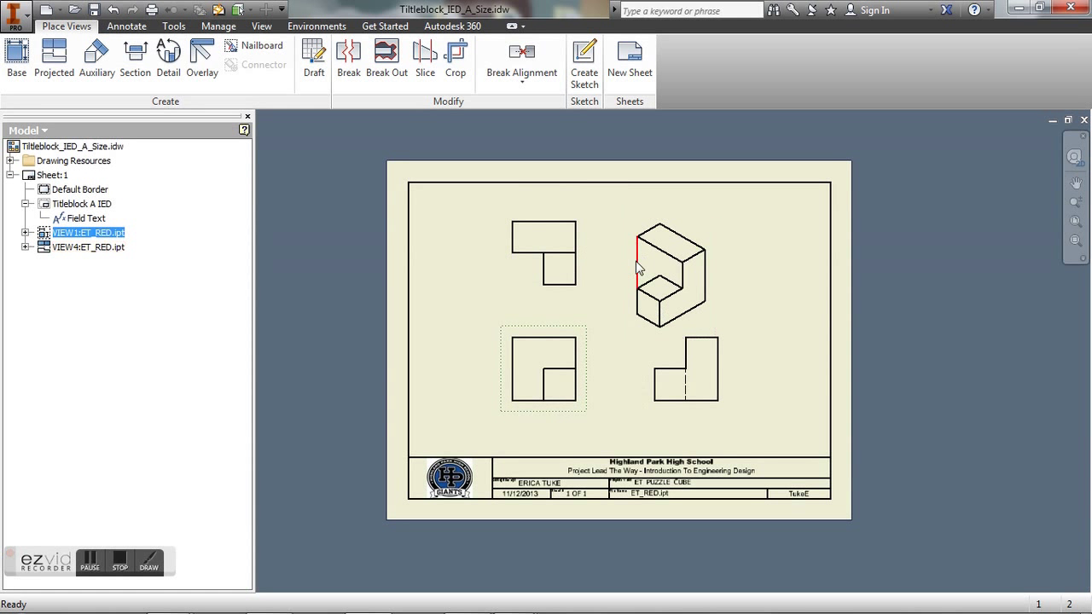
drag(629, 268, 626, 248)
Step: Set the isometric view's display style to Shaded in the Drawing View dialog
double_click(688, 217)
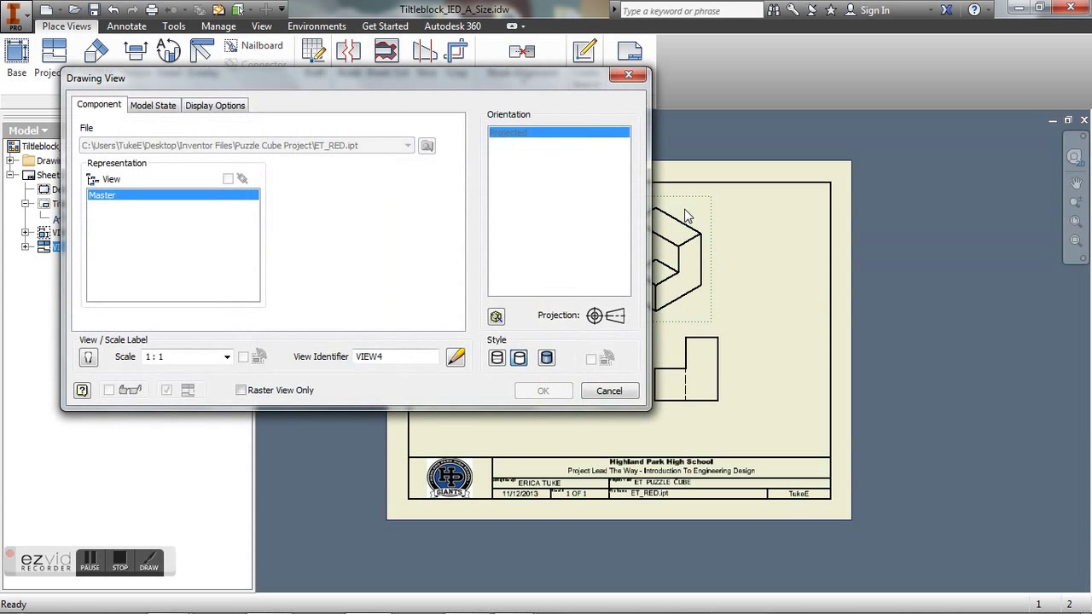
click(497, 359)
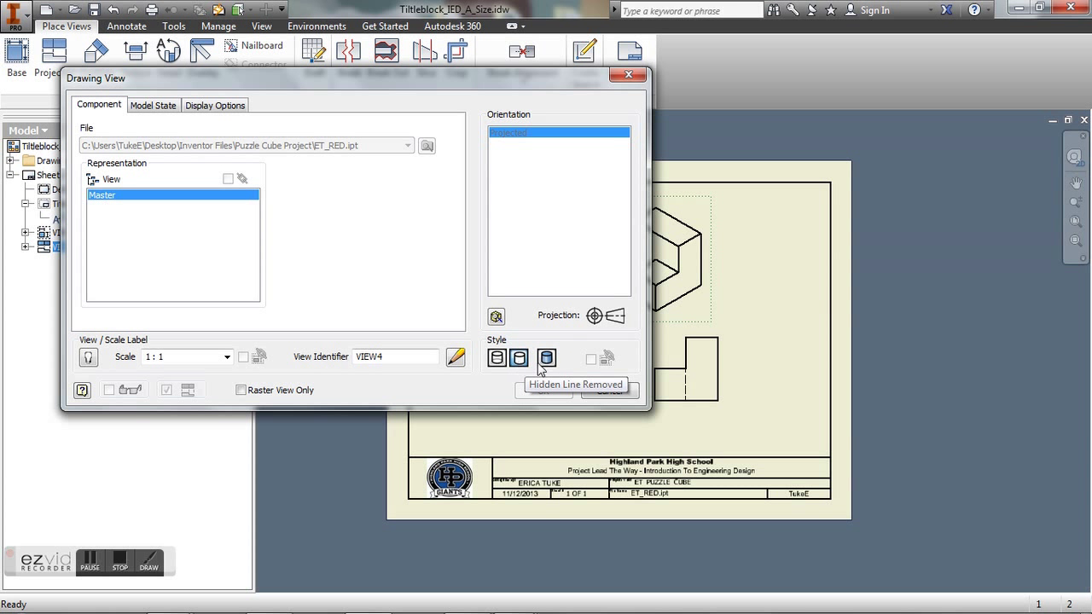
click(519, 360)
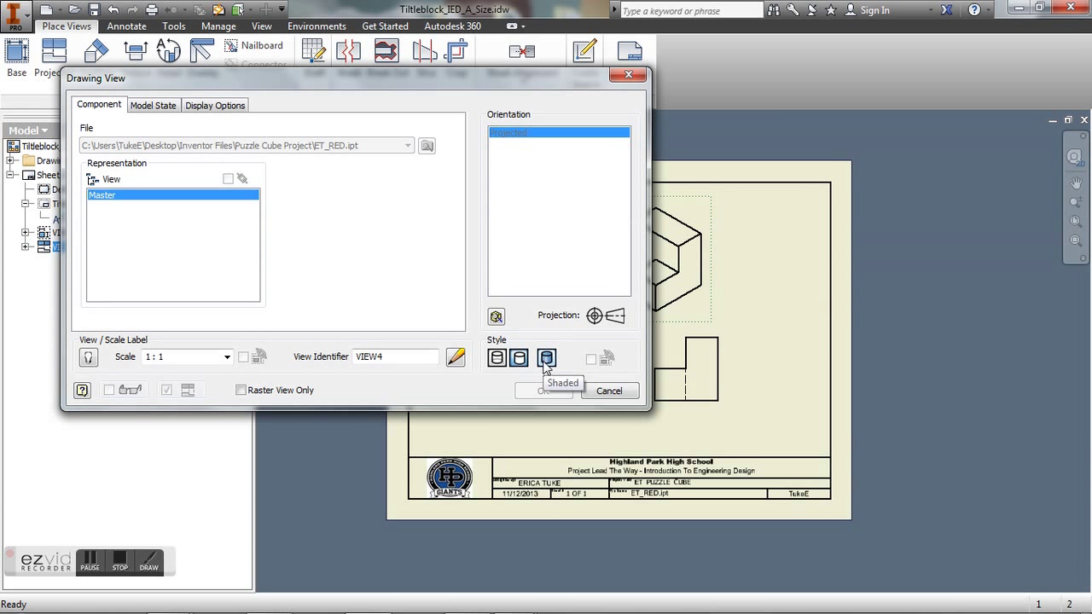
click(547, 359)
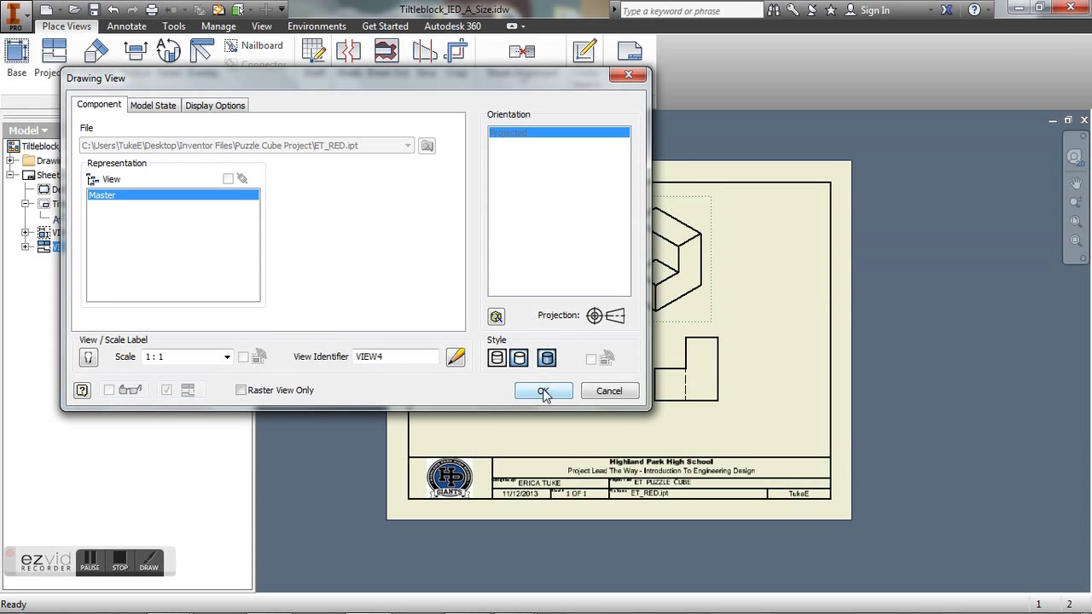
click(546, 392)
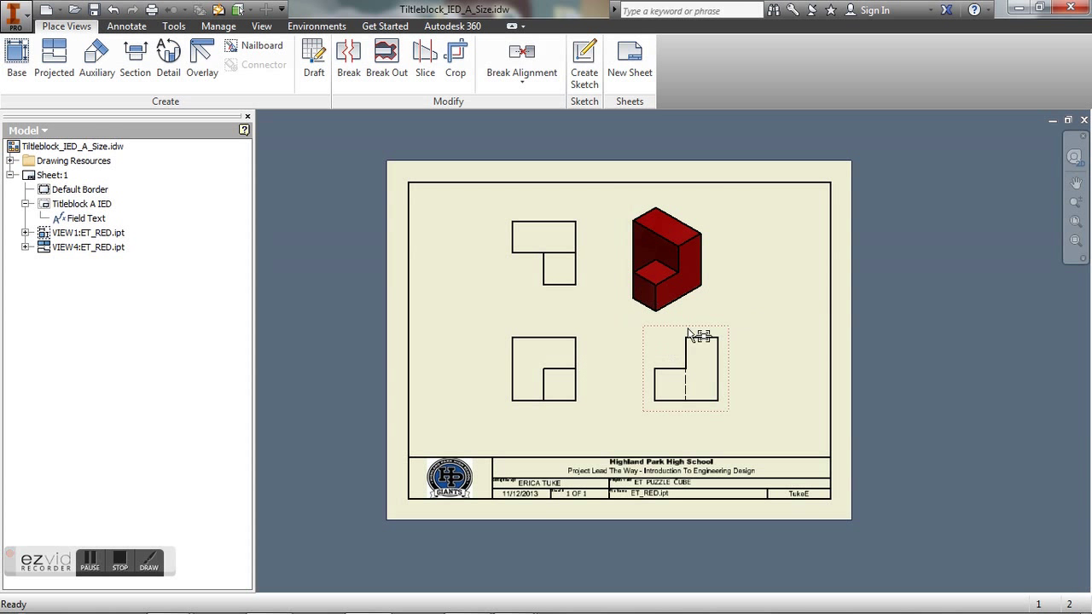
Step: Move the right-side and front views closer, then add a 1.50 width above the front view
drag(644, 411, 622, 420)
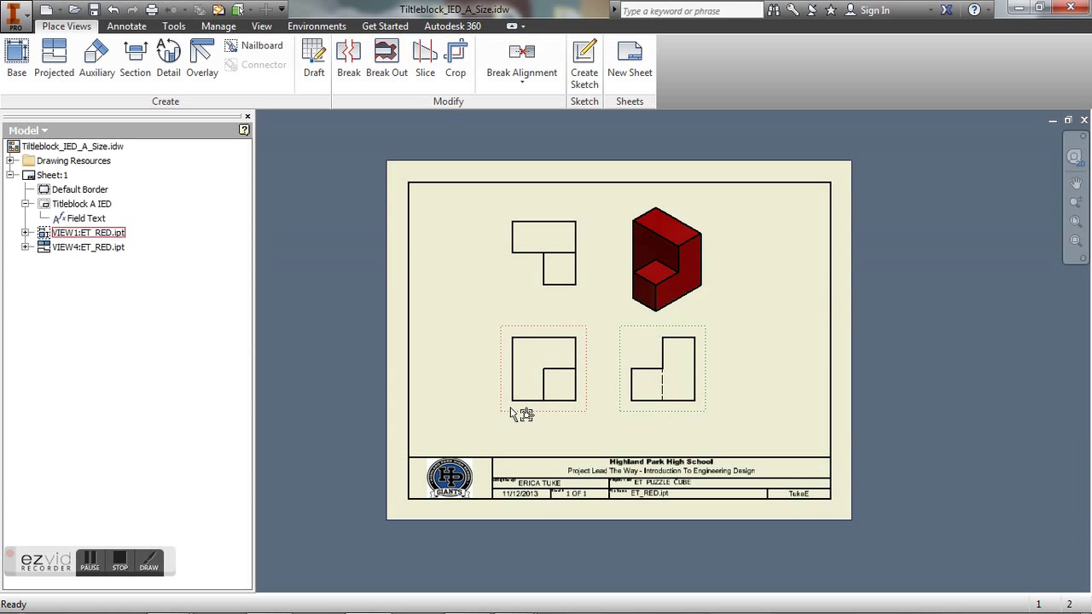
drag(547, 415, 550, 432)
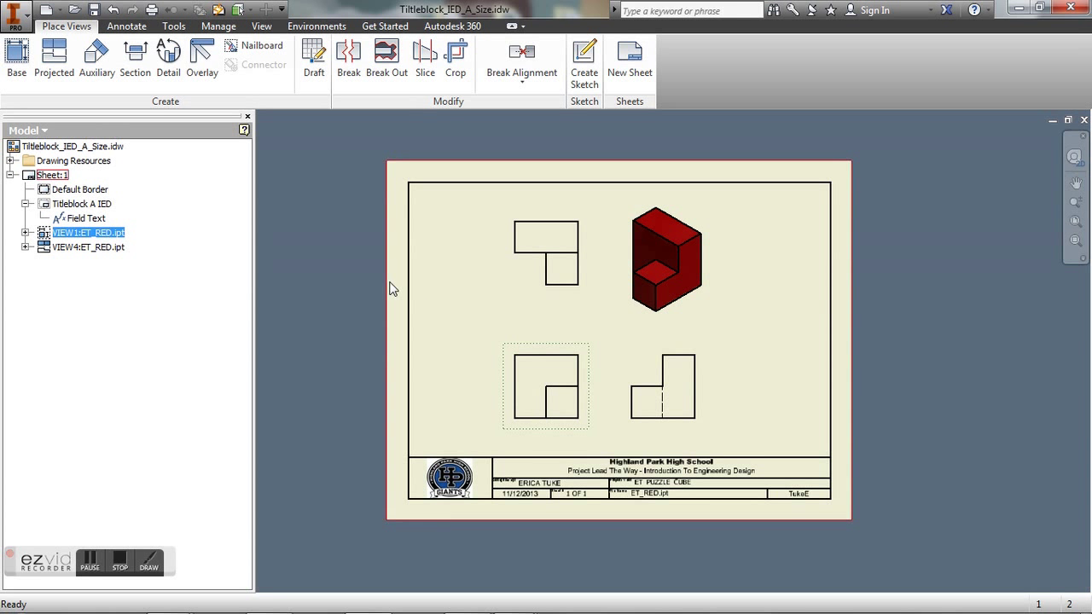
click(128, 26)
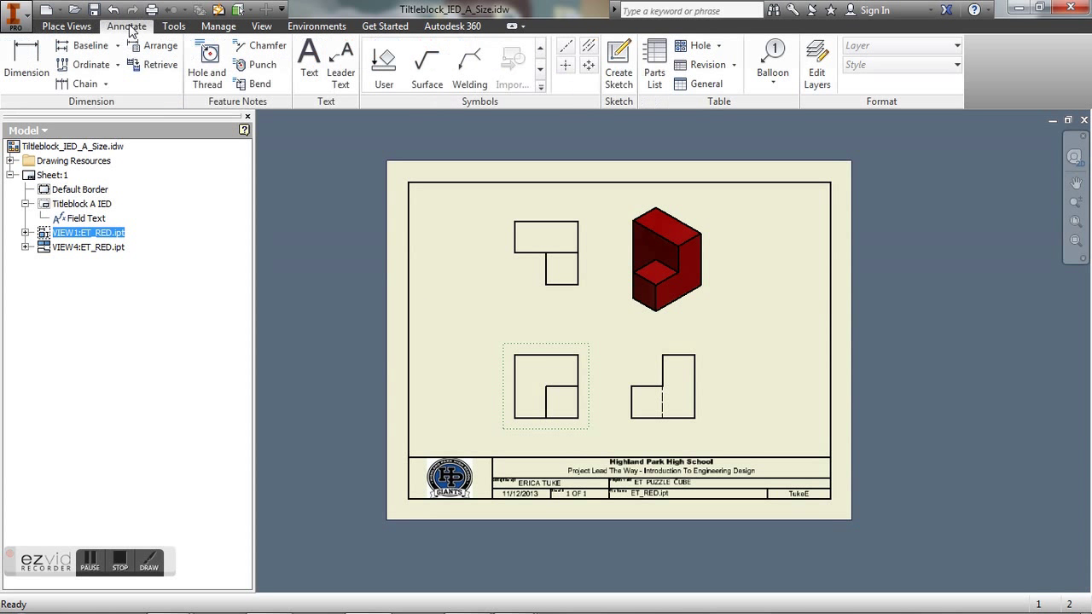
click(24, 73)
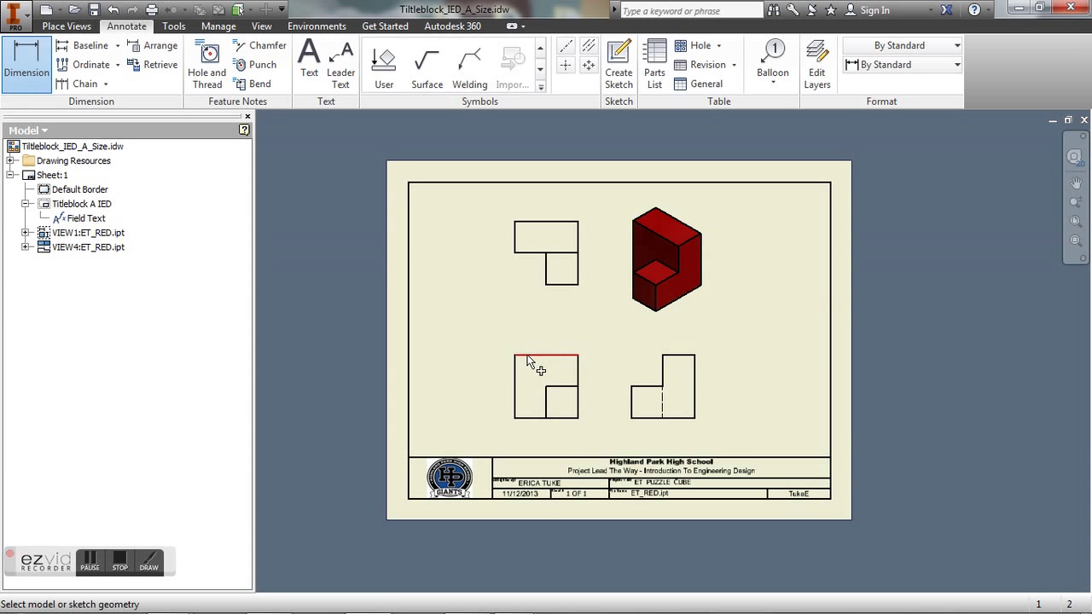
click(527, 356)
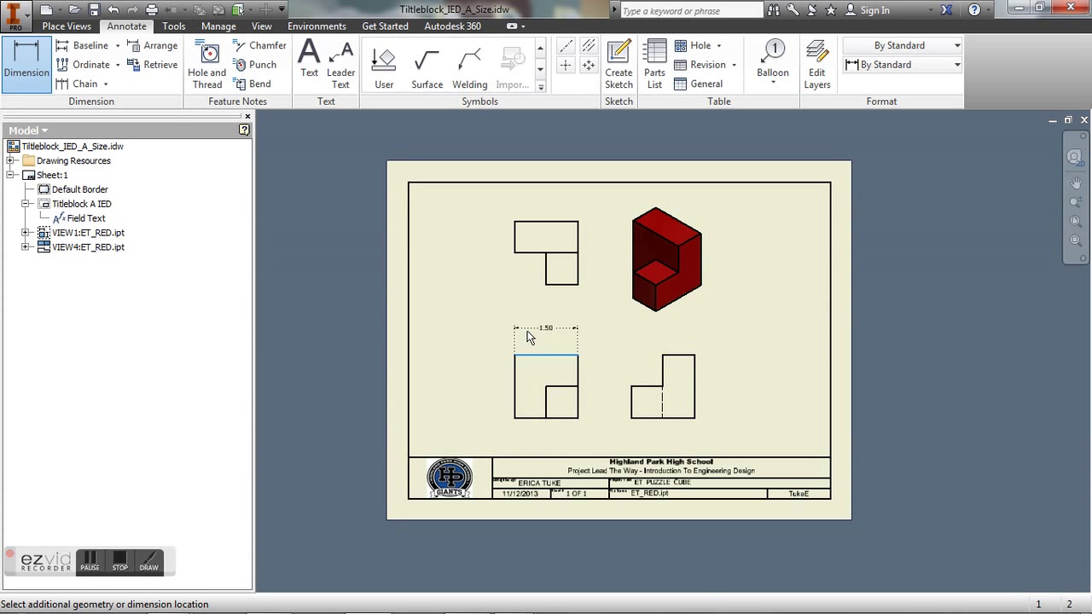
click(528, 338)
click(566, 392)
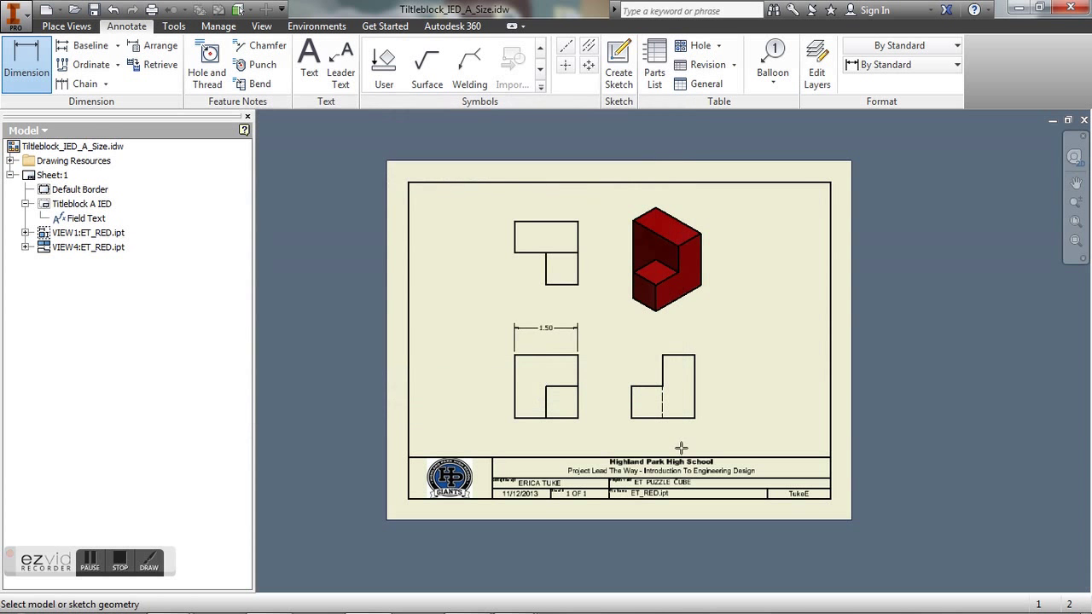
Step: Add two stacked .75 height dimensions along the front view's right edge
click(578, 377)
click(602, 389)
click(587, 400)
click(580, 410)
click(598, 418)
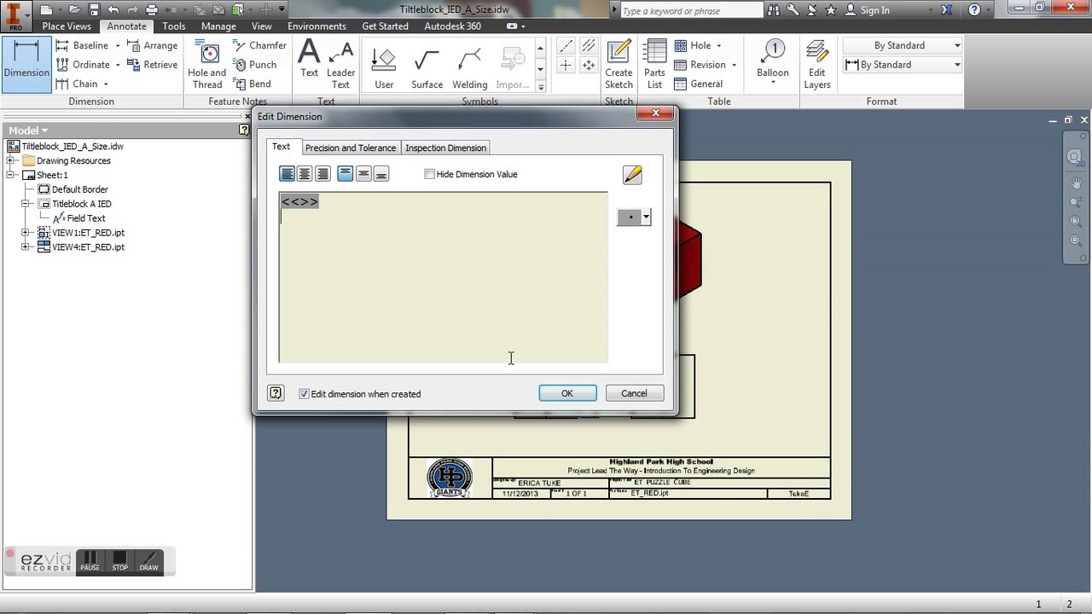
click(554, 393)
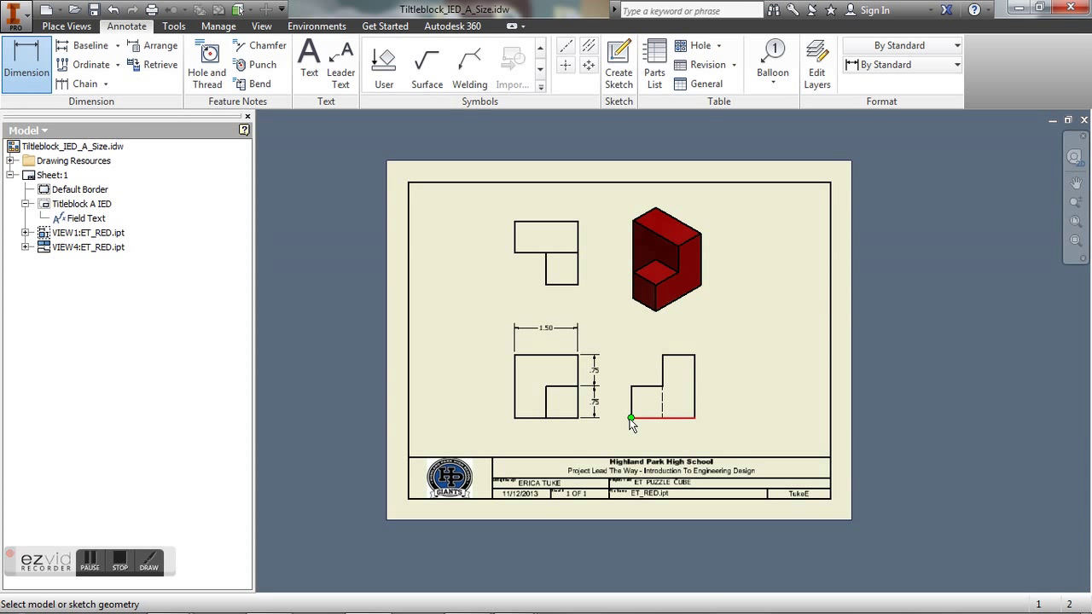
mouse_move(632, 425)
right_click(676, 434)
click(722, 435)
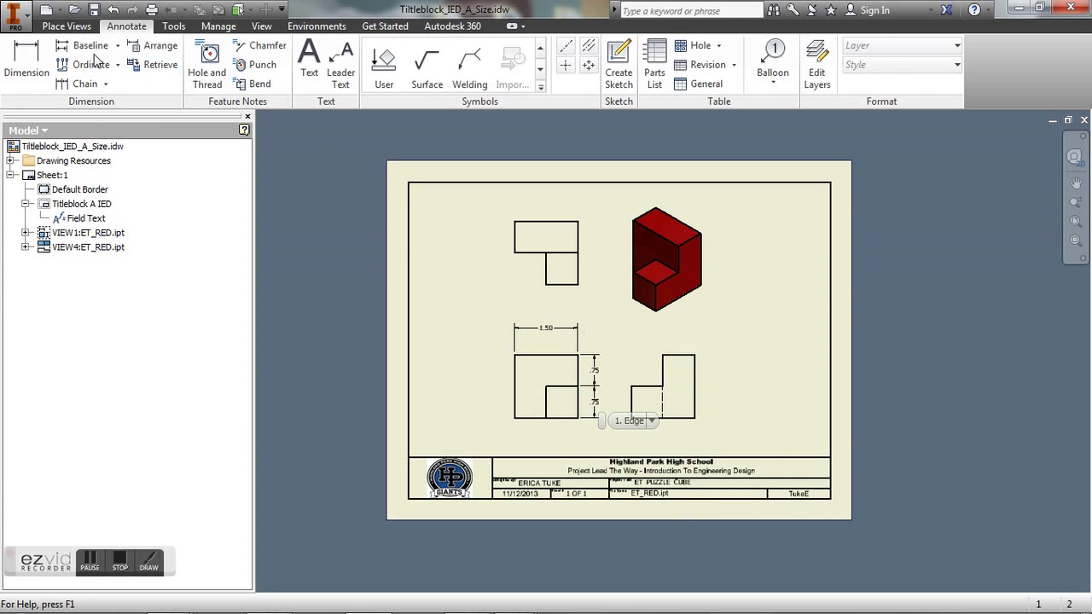
Step: Add a 1.50 height dimension to the left of the right-side view
click(20, 68)
click(634, 417)
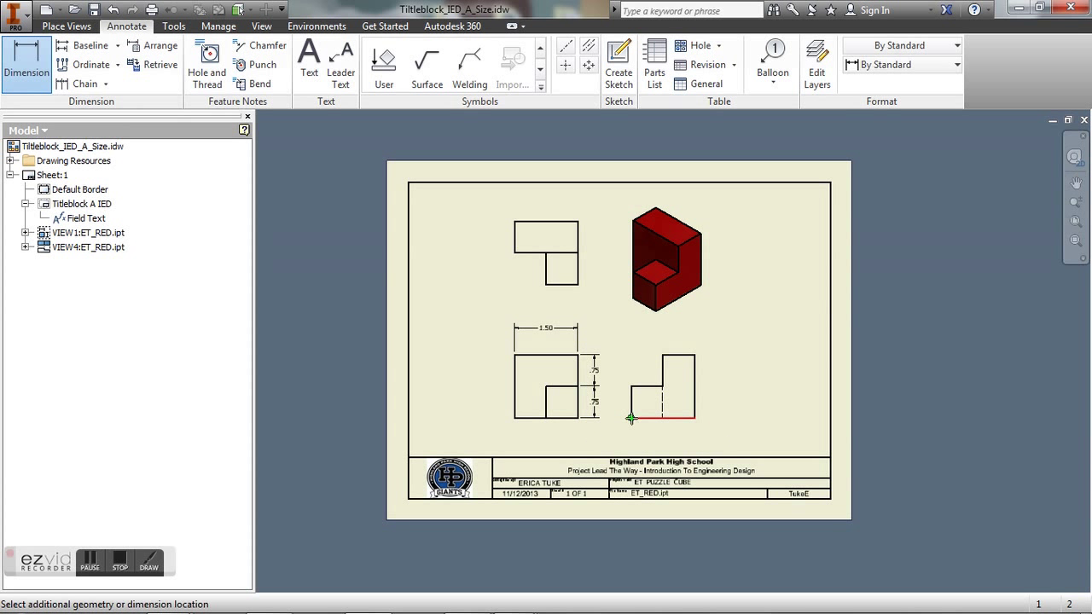
click(695, 359)
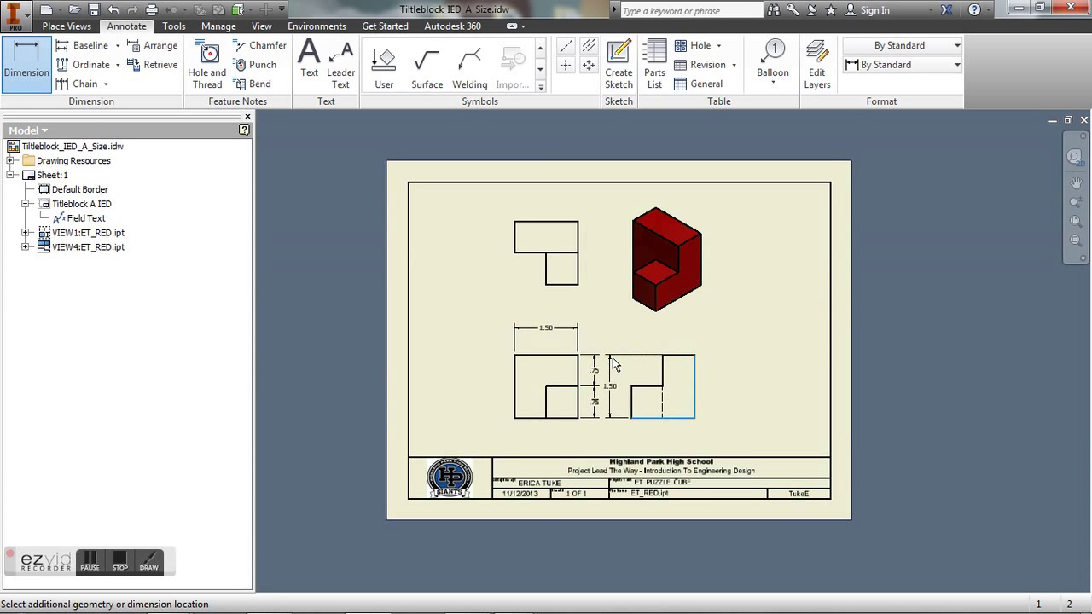
click(620, 366)
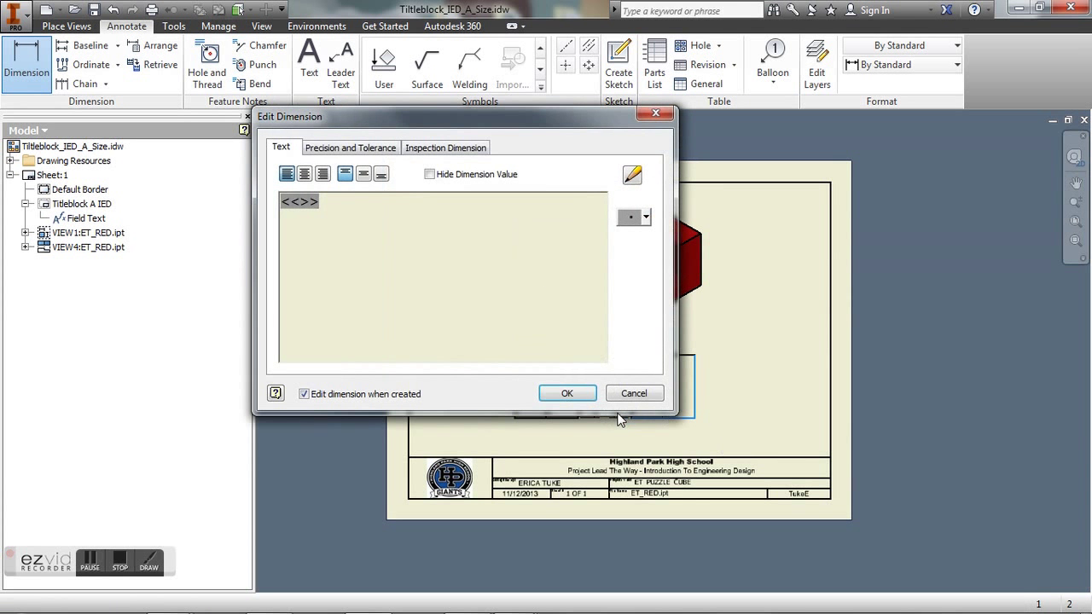
click(568, 395)
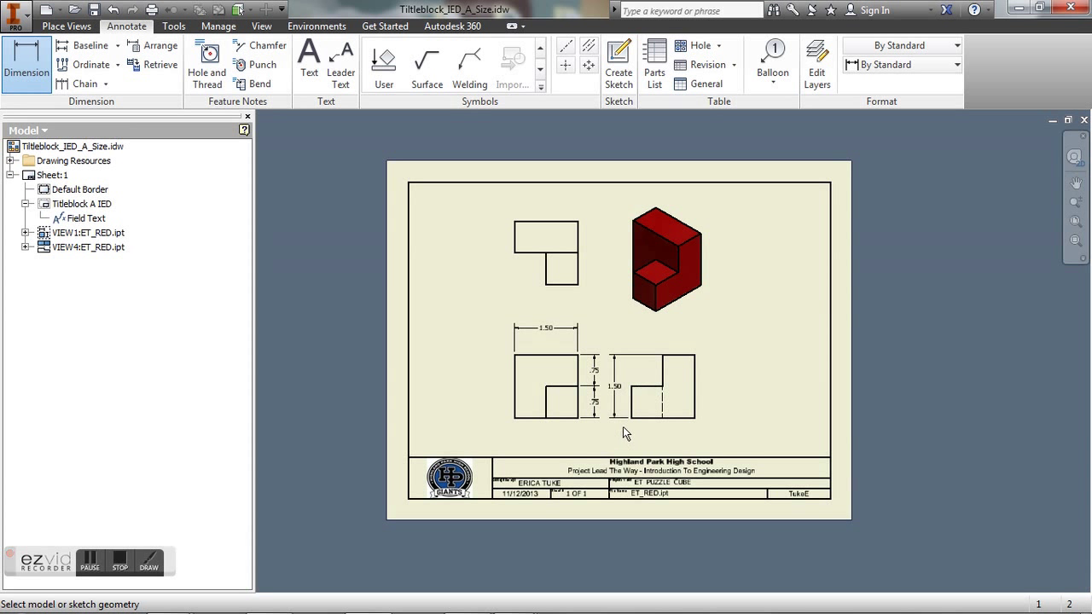
key(Escape)
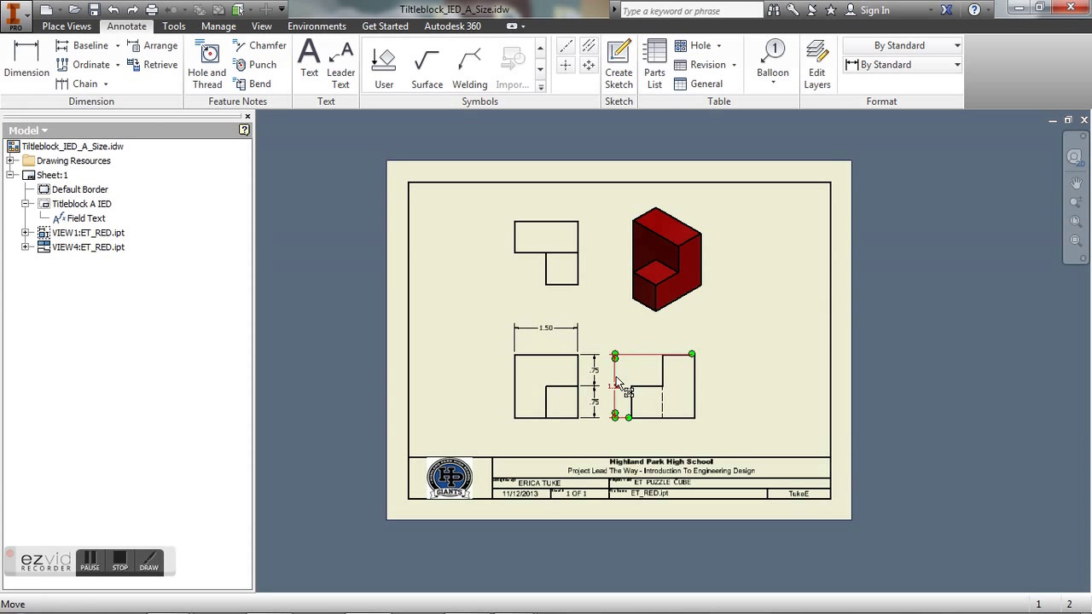
Step: Swap the right-side view's vertical 1.50 for a horizontal 1.50 above it, then collapse Sheet:1
click(619, 377)
key(Delete)
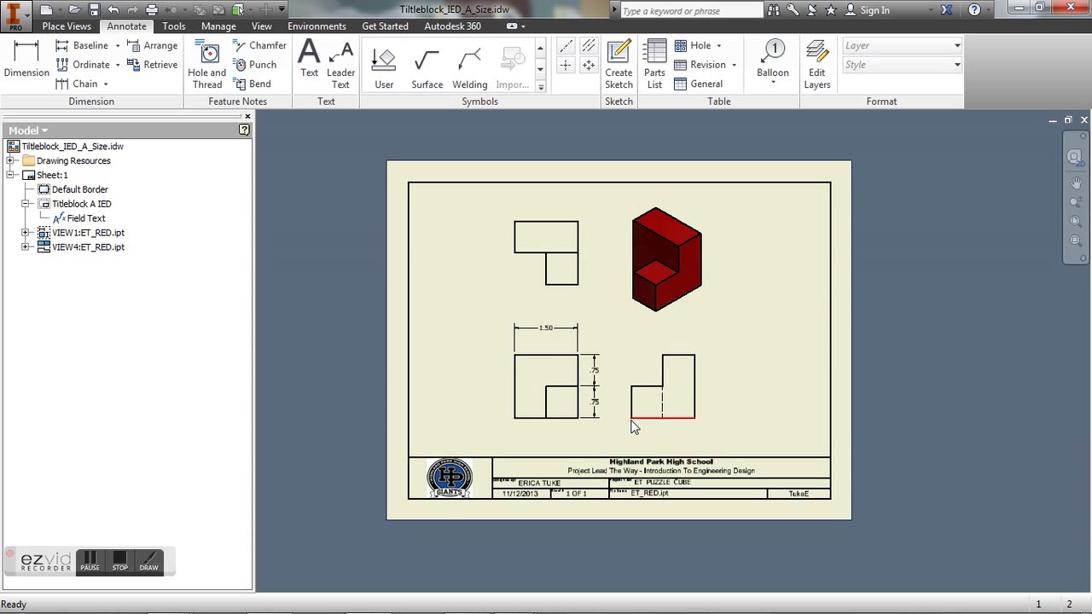
click(26, 64)
click(636, 419)
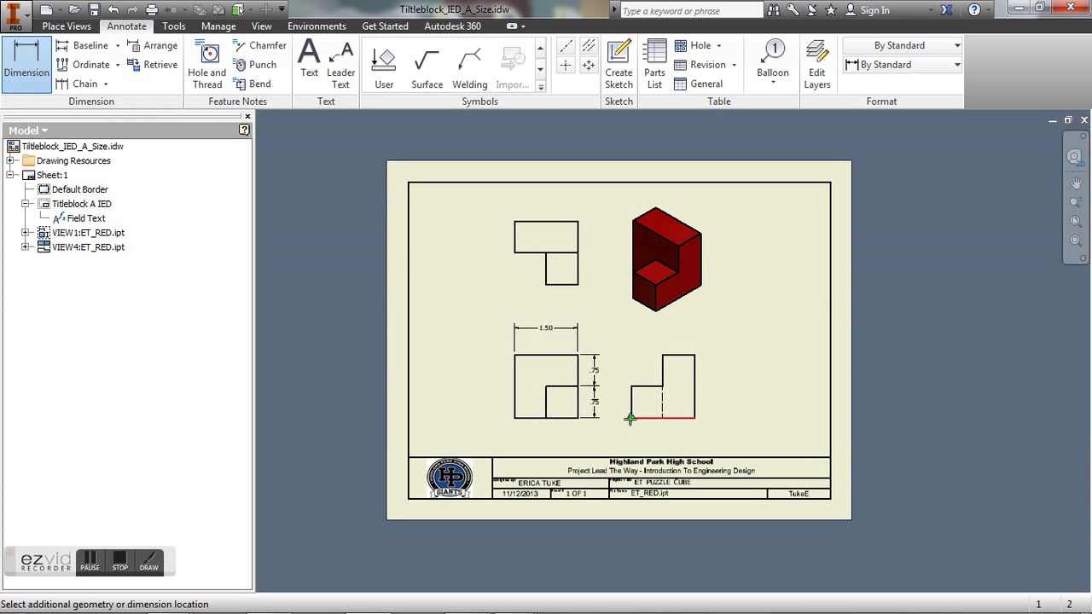
click(695, 375)
click(662, 326)
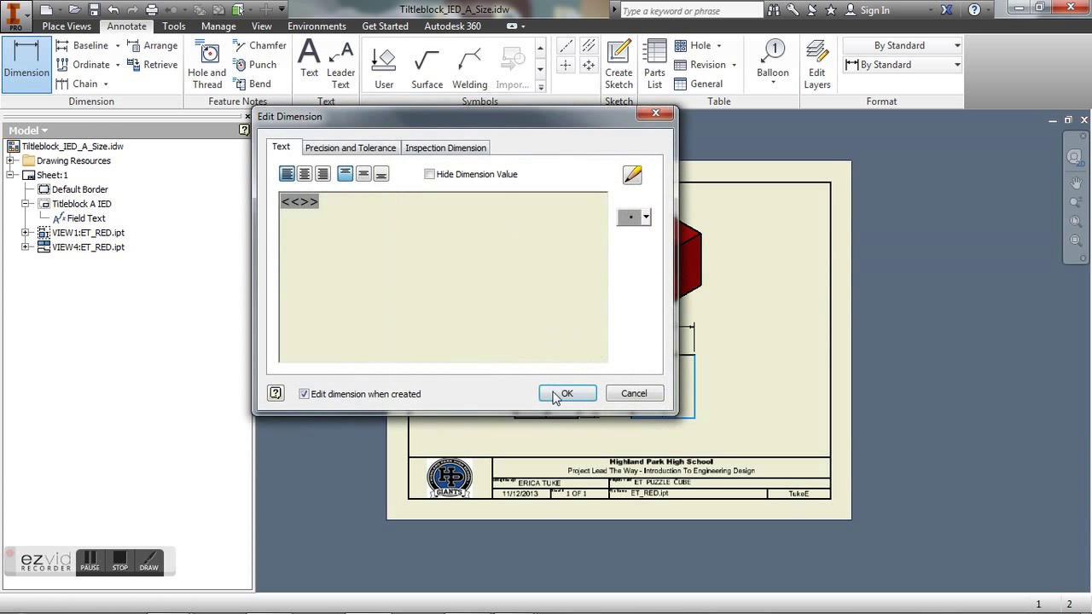
click(563, 387)
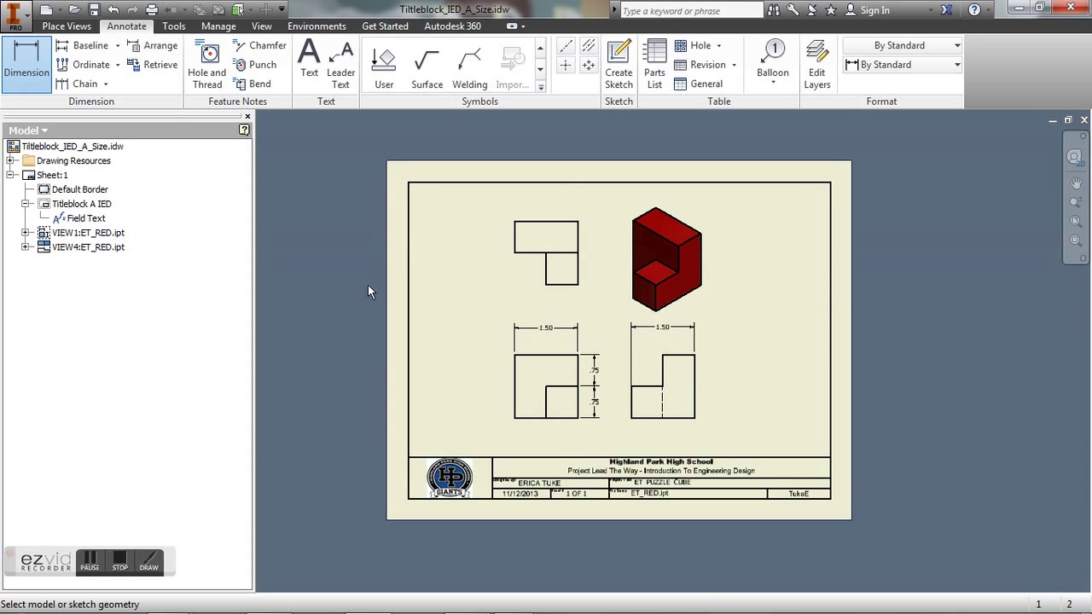
click(10, 175)
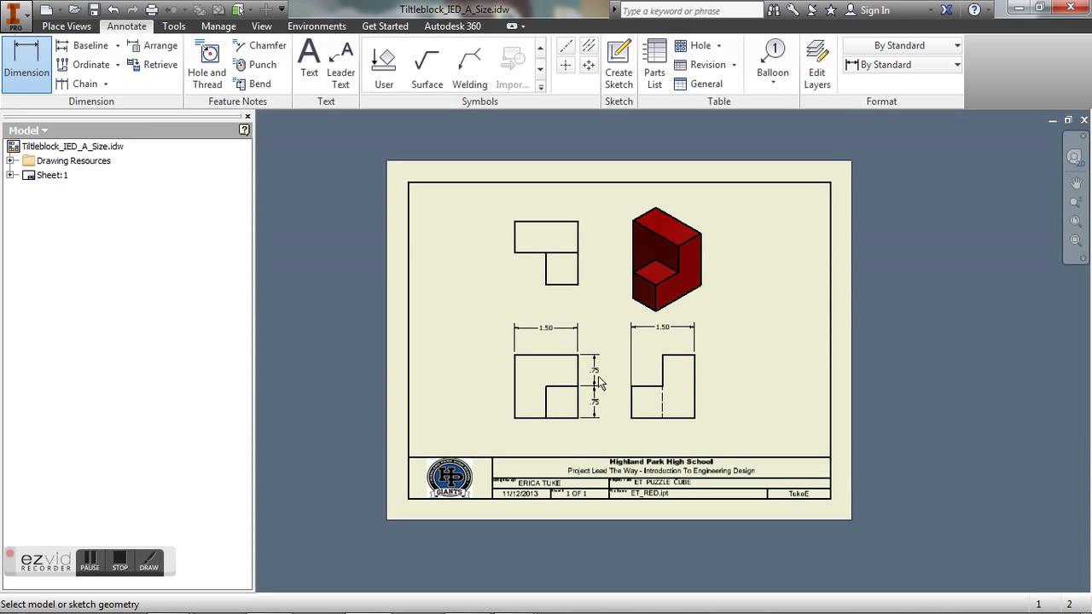
click(68, 26)
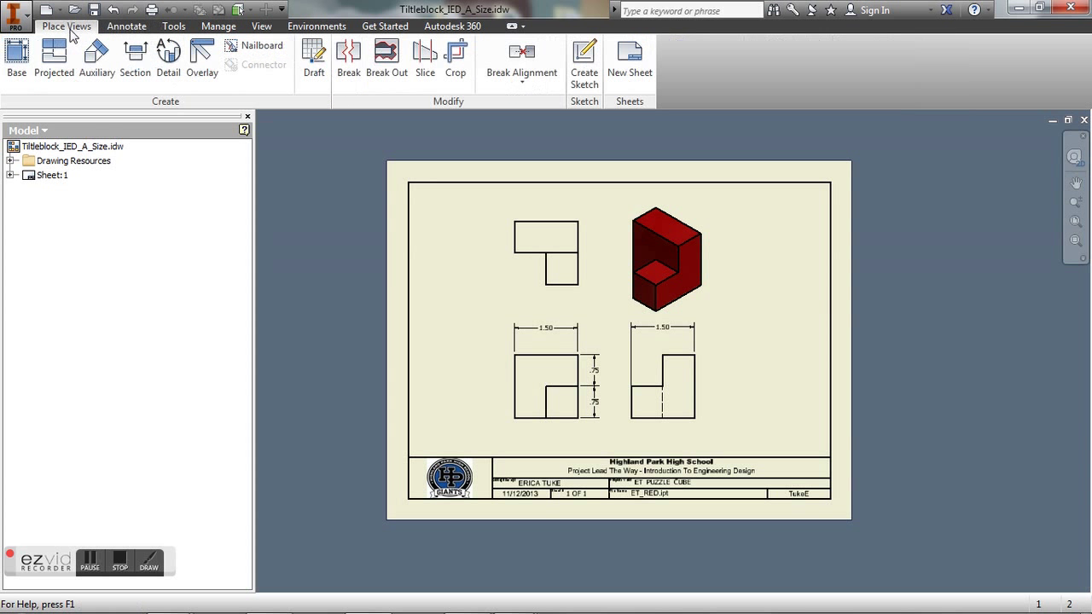
Step: Add Sheet 2, entering the designer's name in caps and project title ET_PUZZLE_CUBE in the title block
click(639, 63)
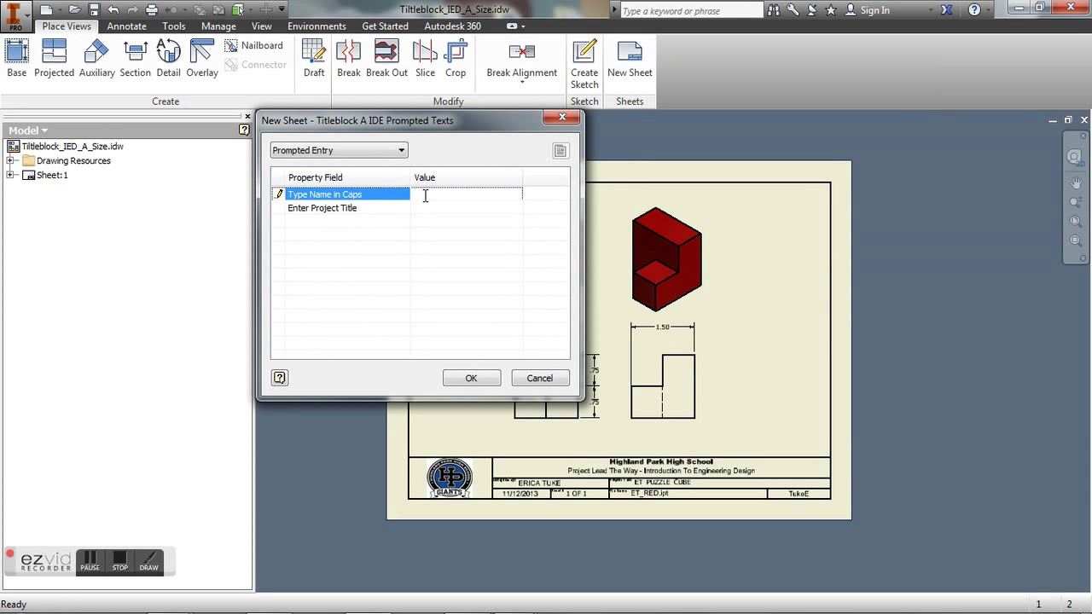
key(Tab)
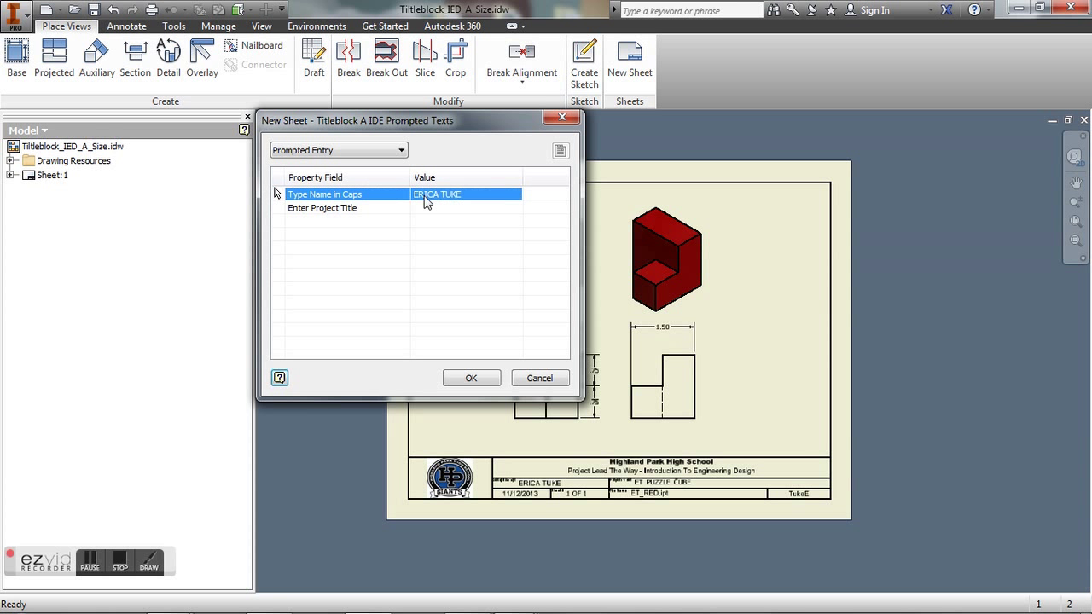
click(421, 207)
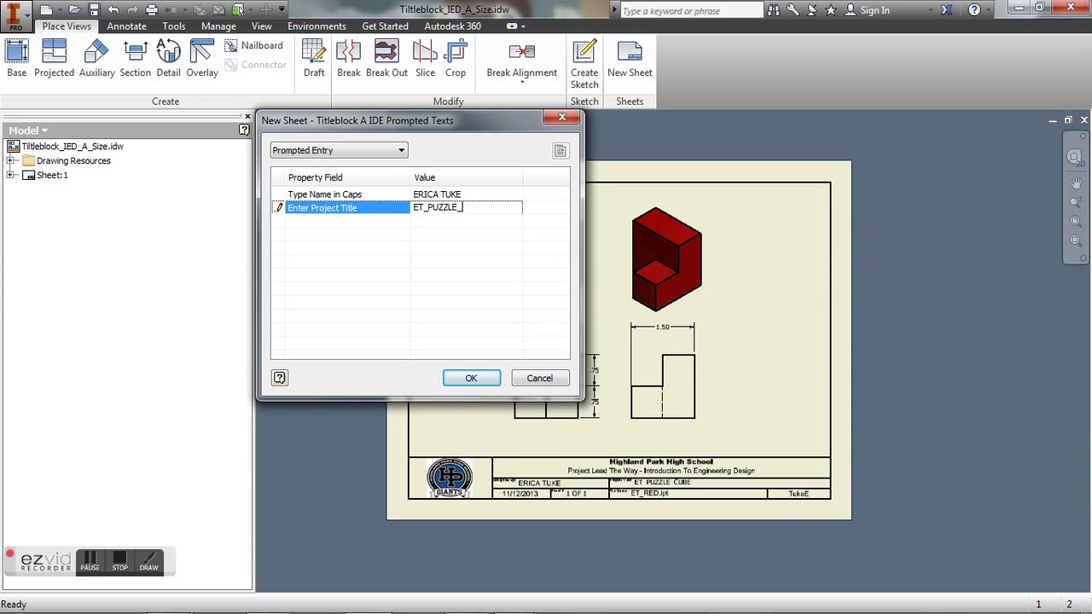
click(474, 380)
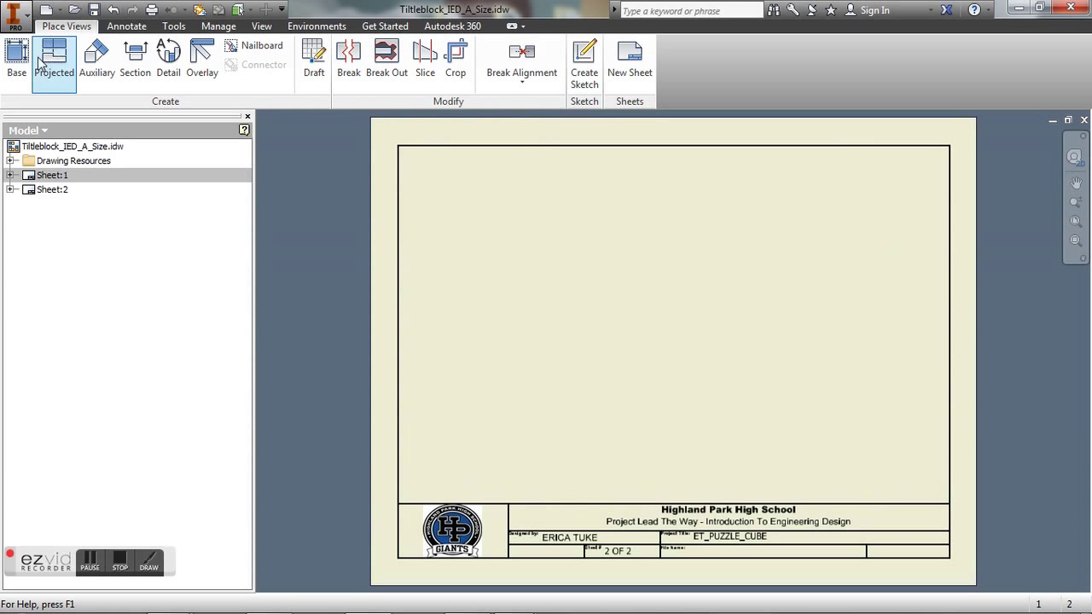
Step: Place a 1/2-scale front base view of ET_CUBE_ASSEMBLY.iam on Sheet 2
click(16, 66)
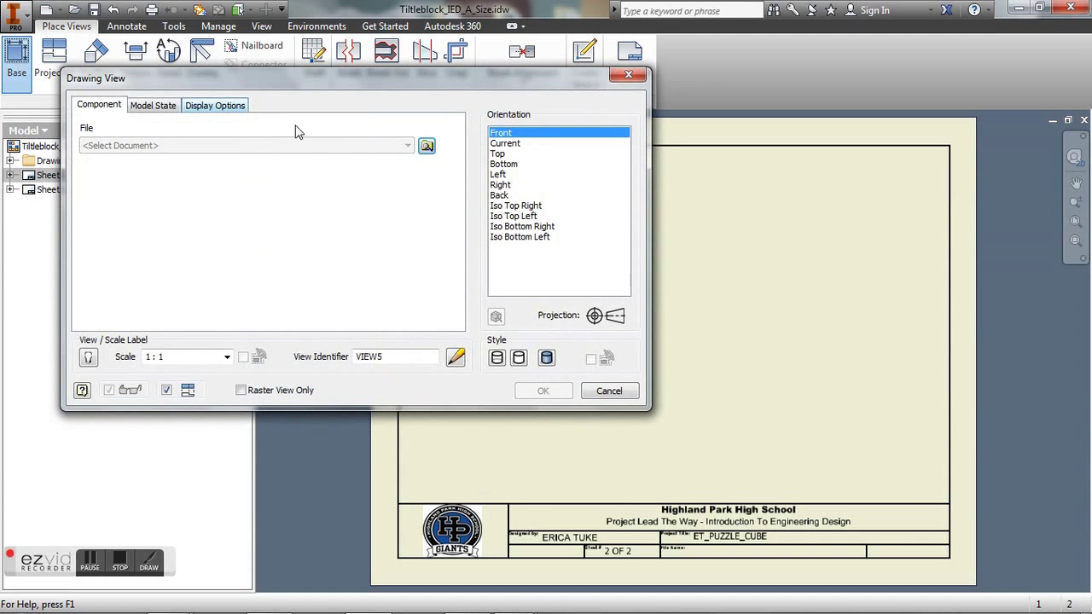
click(428, 148)
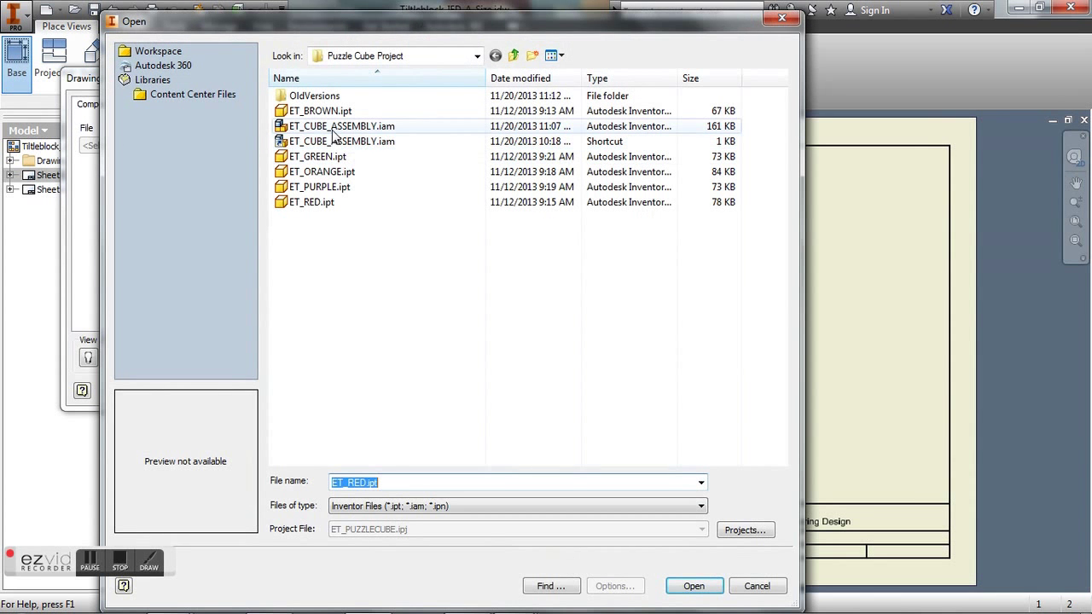
click(341, 127)
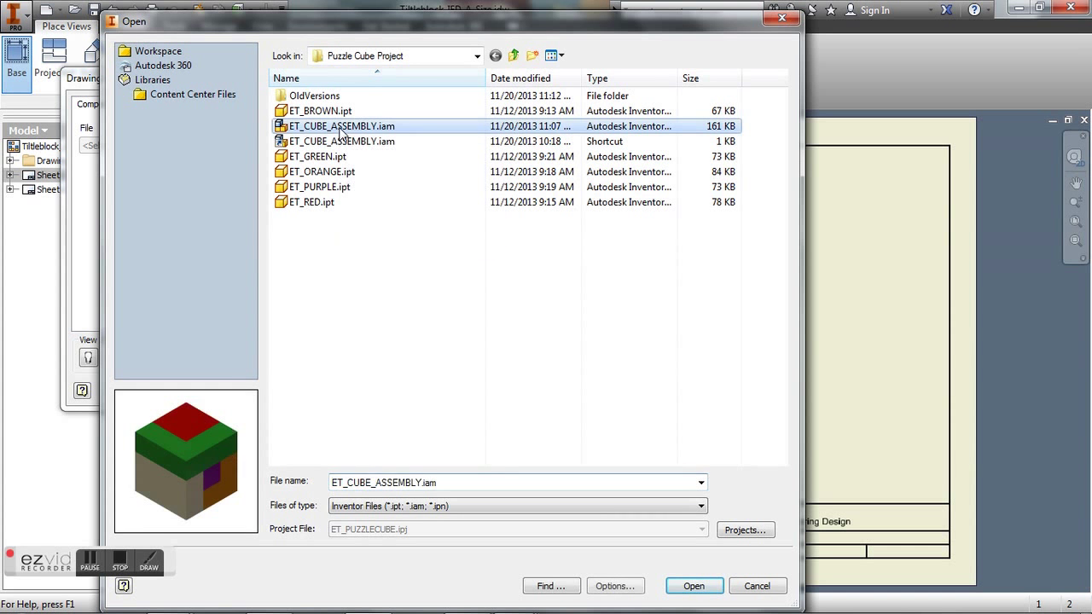
click(687, 588)
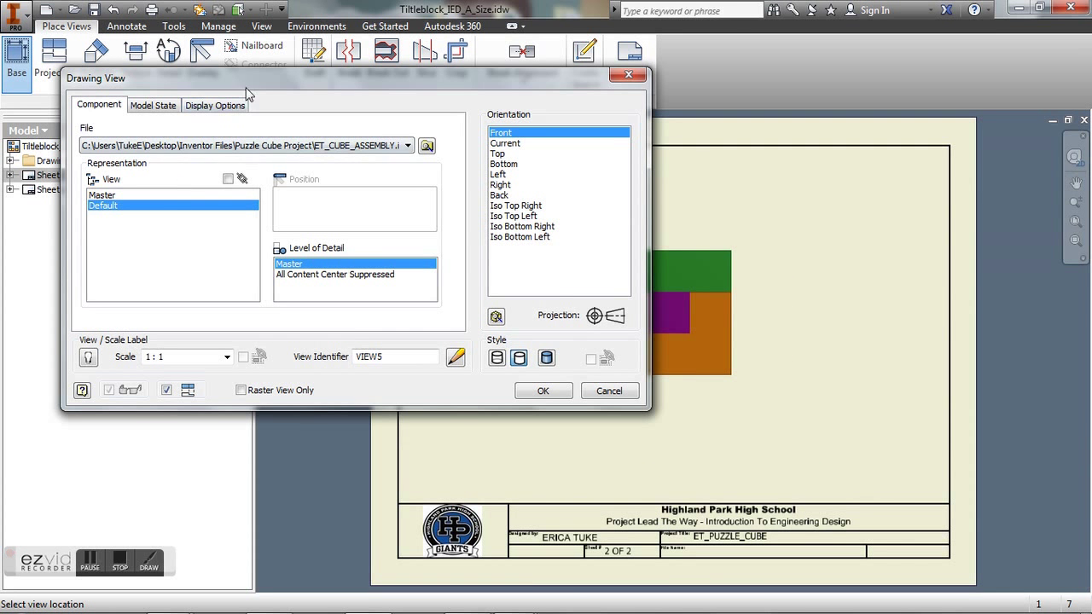
drag(246, 88, 379, 90)
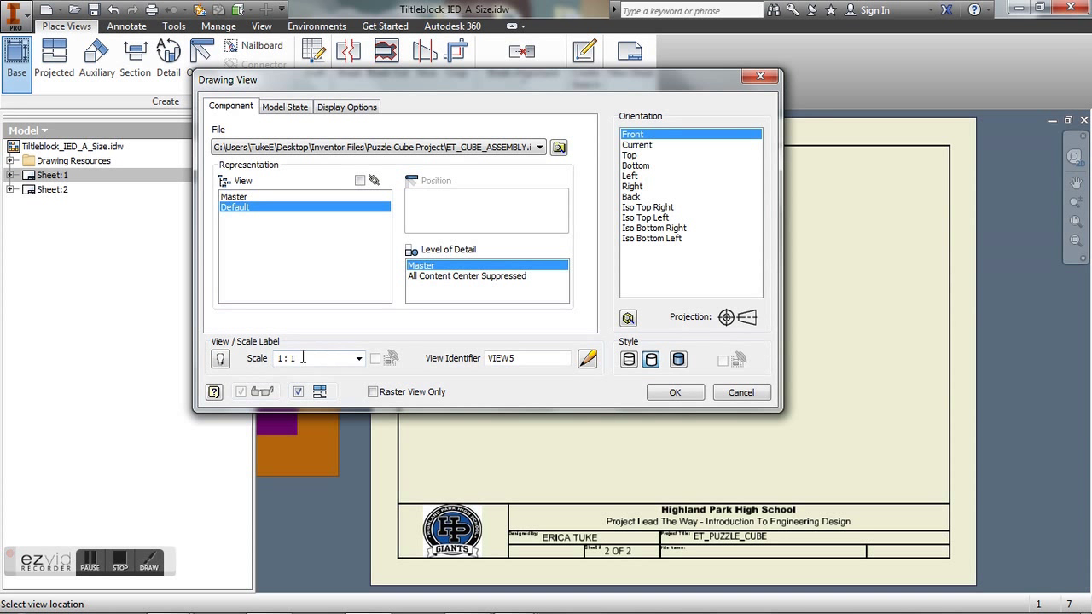
click(359, 358)
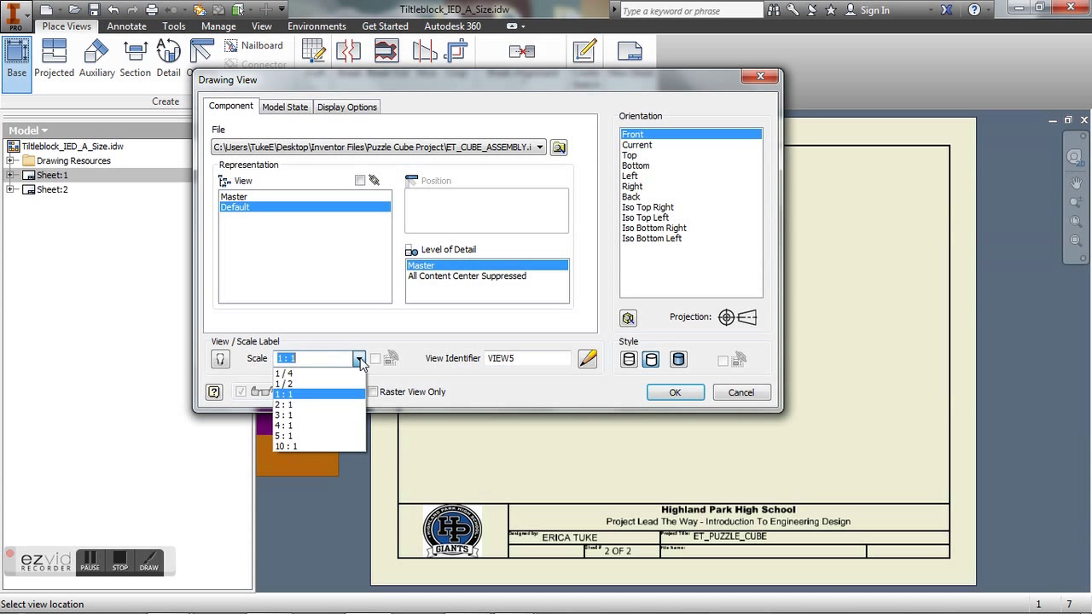
click(314, 385)
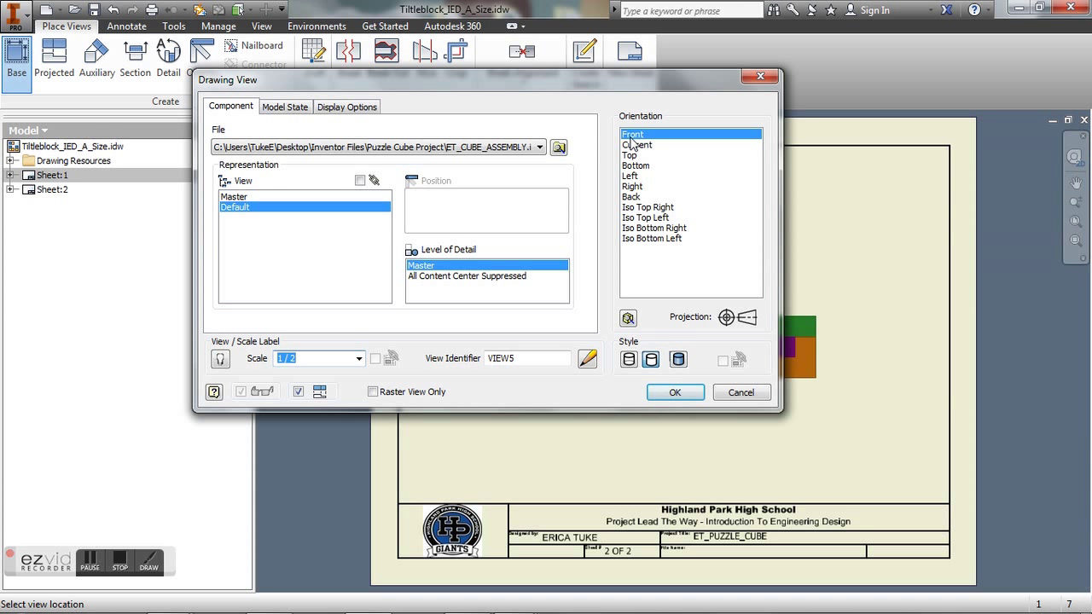
click(662, 398)
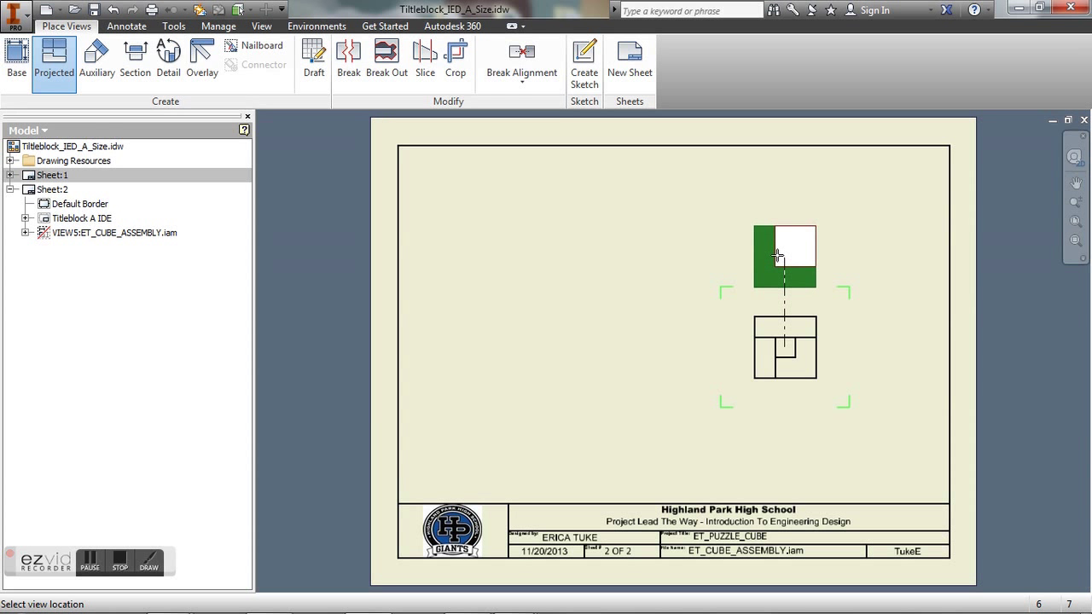
Step: Project top, right, left, rear, bottom and top-right isometric views from the front view
click(777, 255)
click(879, 353)
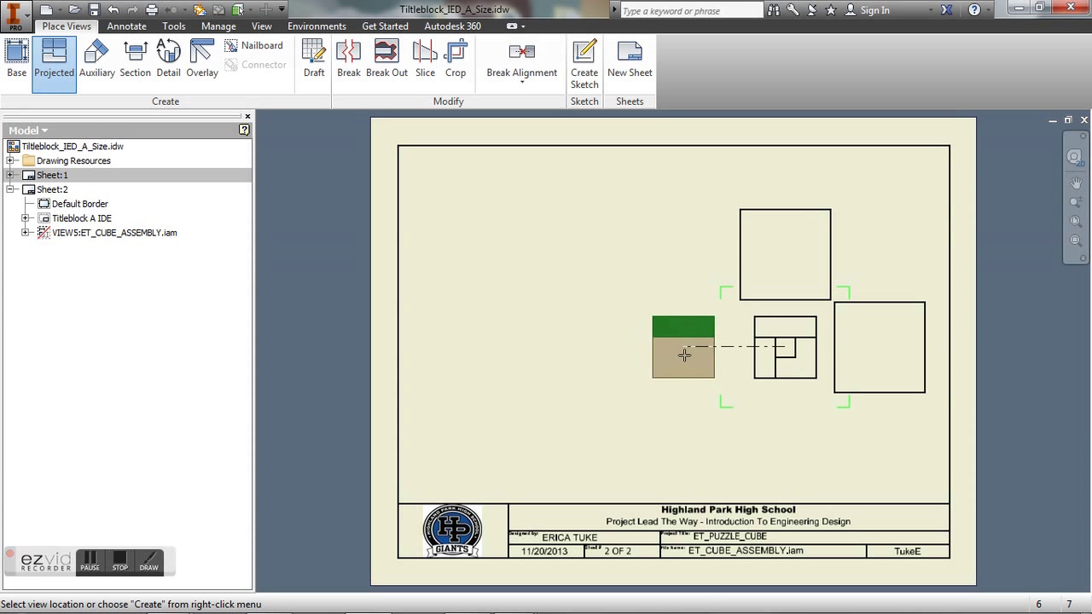
click(681, 354)
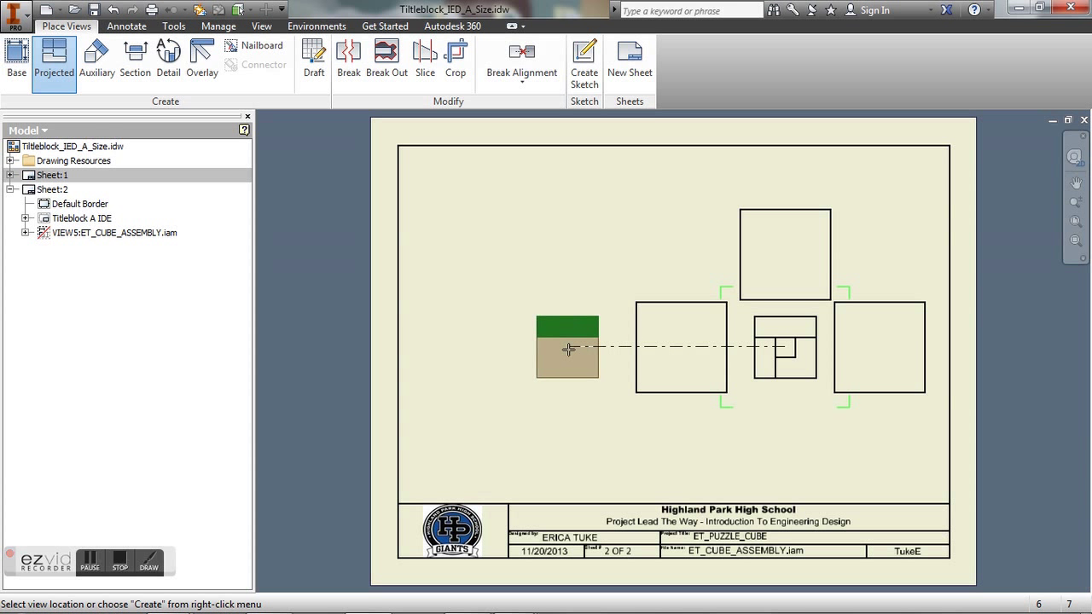
click(569, 348)
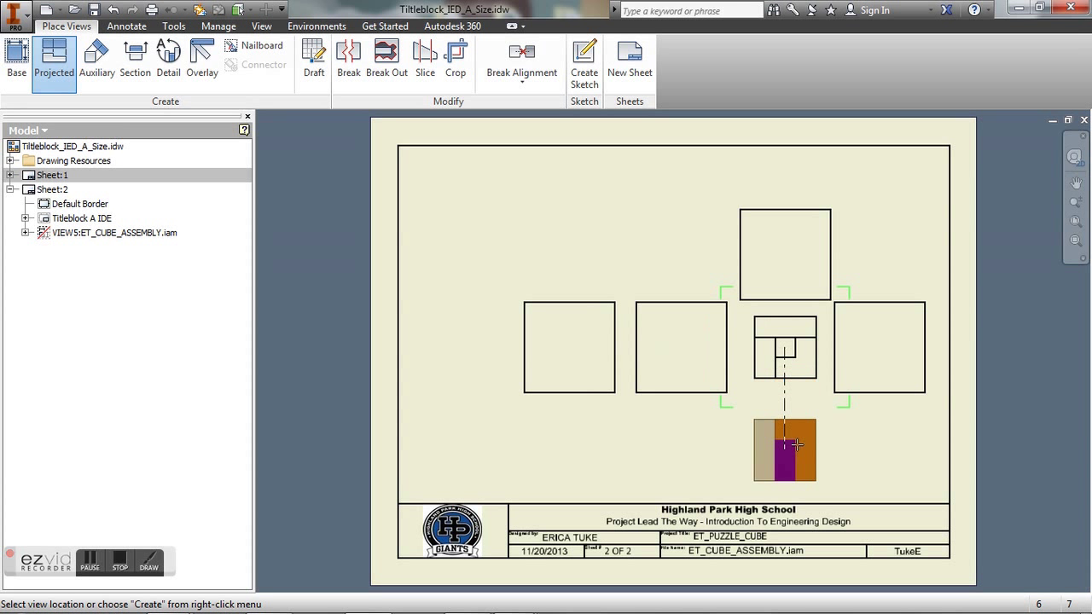
click(793, 439)
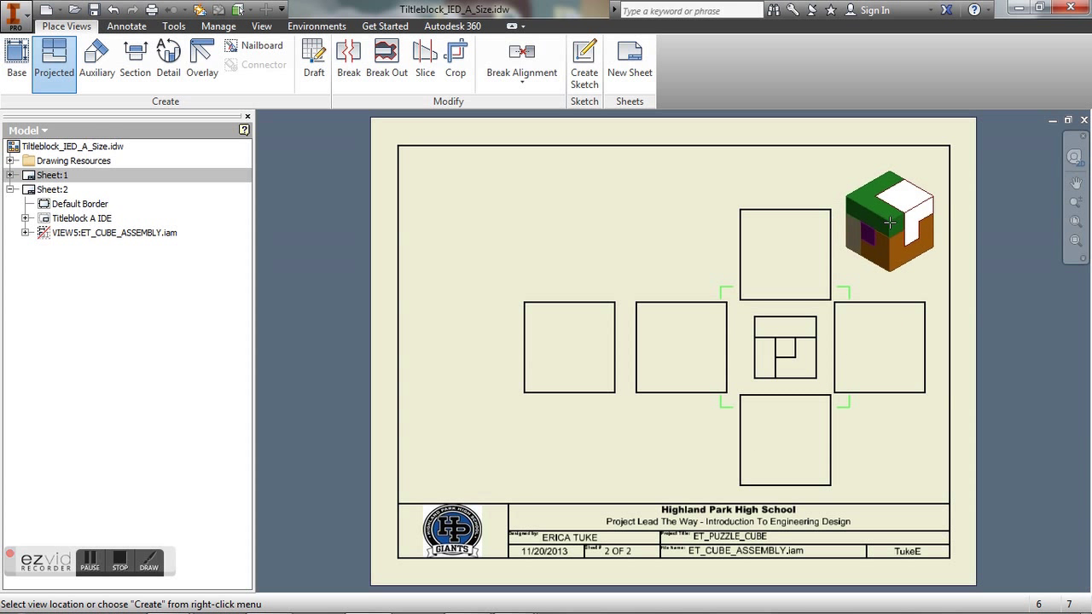
click(889, 222)
right_click(889, 223)
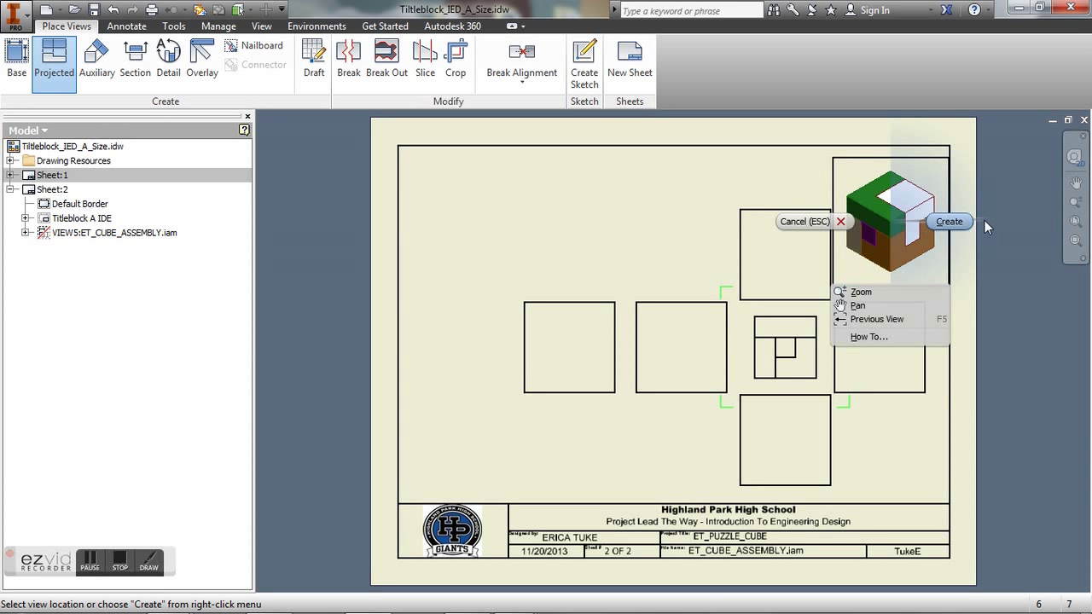
click(948, 221)
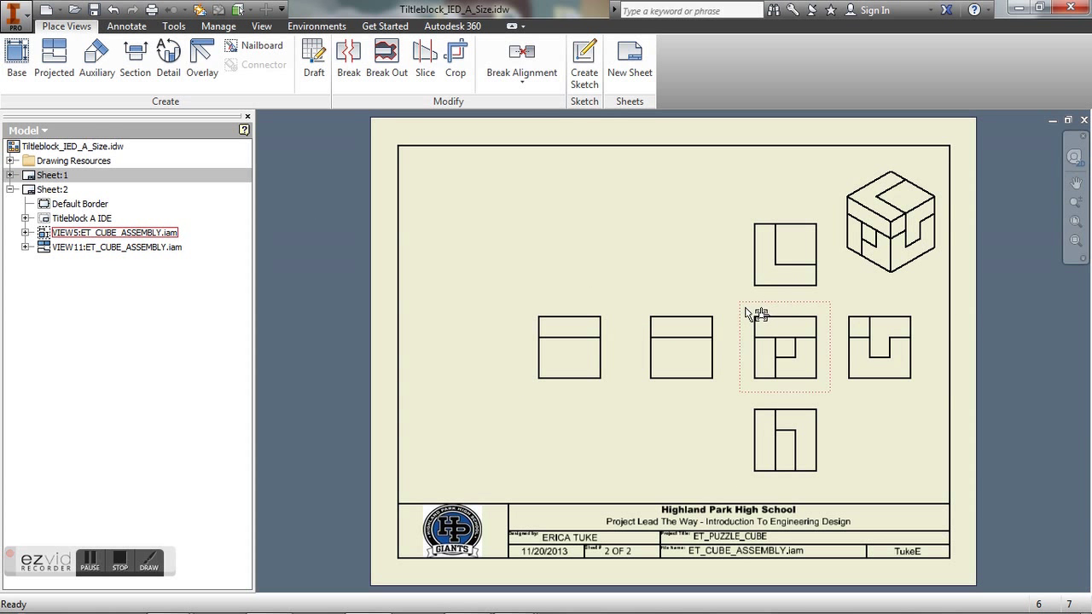
Step: Shift the front view group left, then pull the right side and isometric views closer
drag(744, 314, 435, 305)
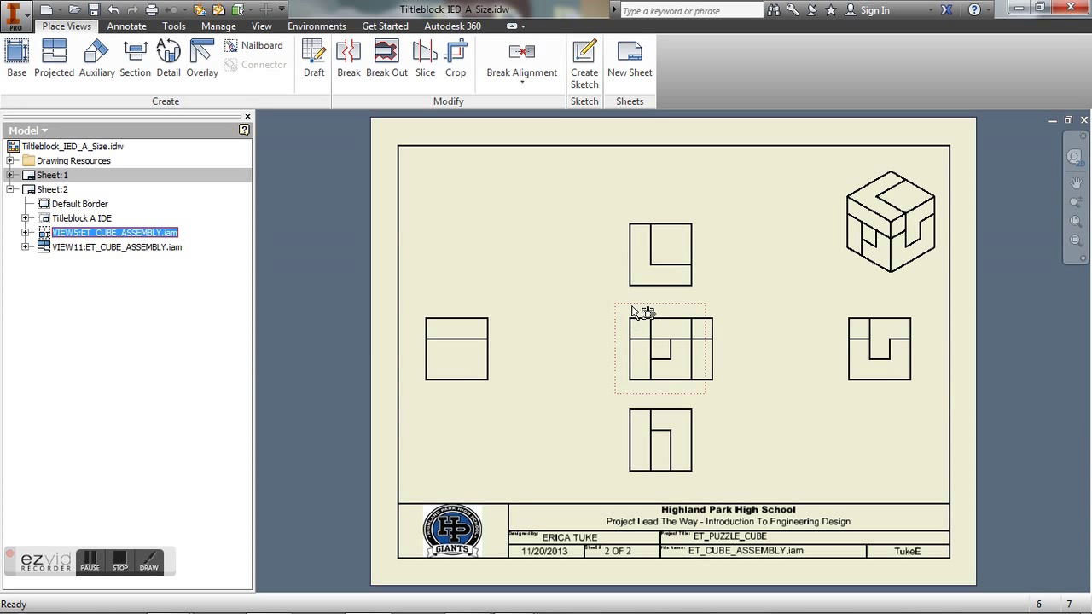
drag(640, 316, 547, 317)
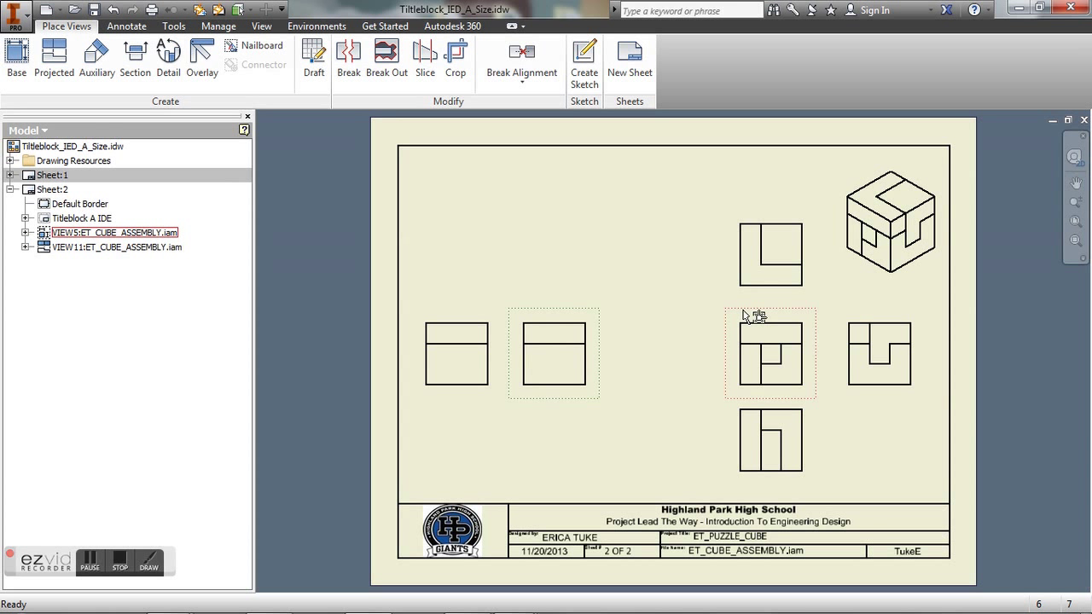
drag(748, 317, 638, 312)
drag(836, 358, 731, 363)
drag(840, 273, 740, 289)
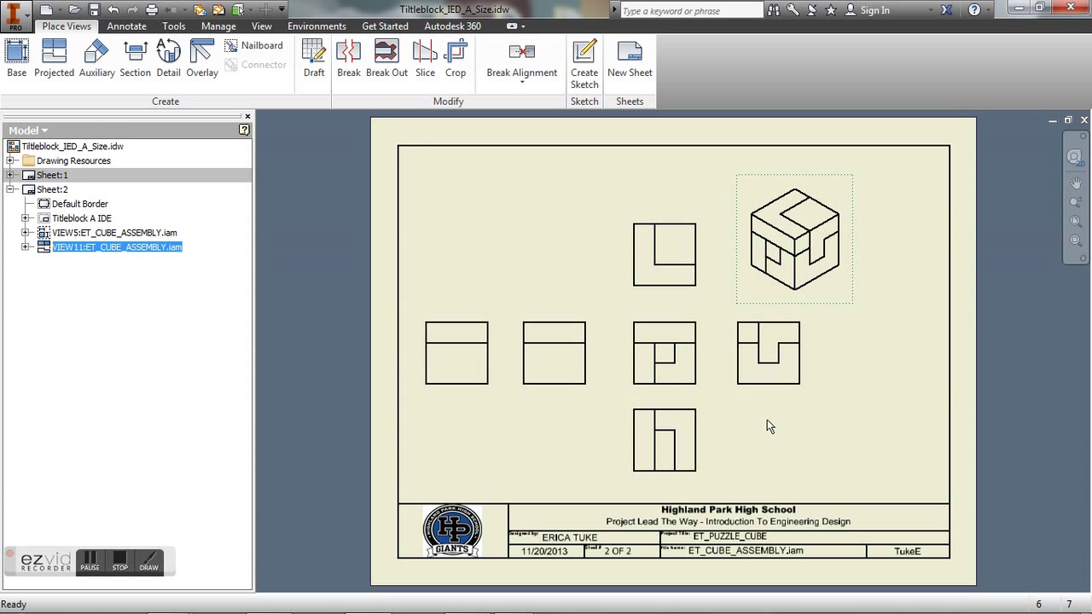
Step: Set the isometric view's style to Shaded
double_click(753, 298)
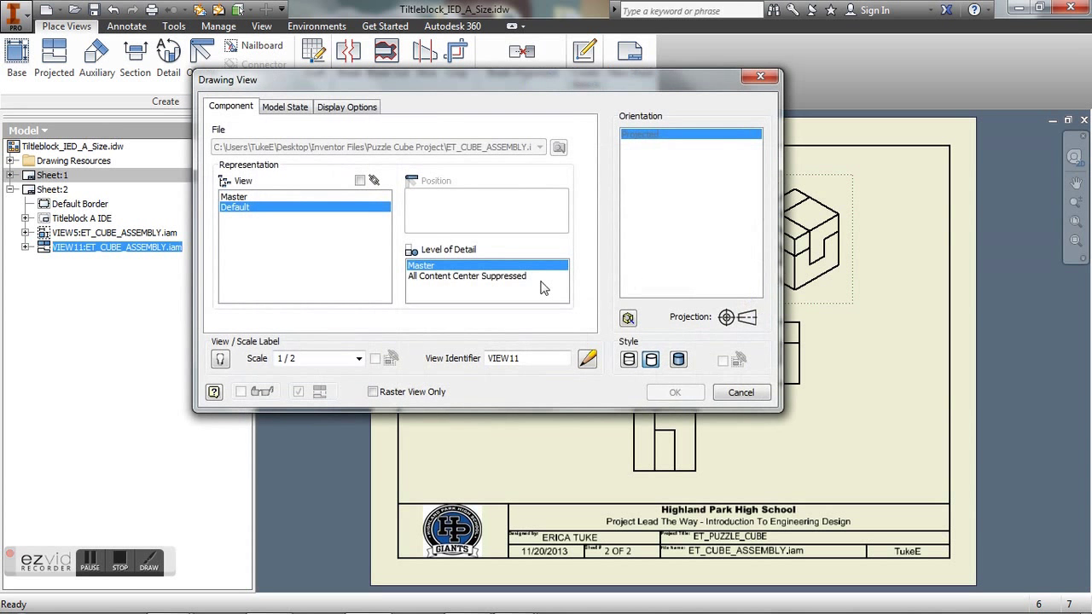
click(678, 359)
click(678, 392)
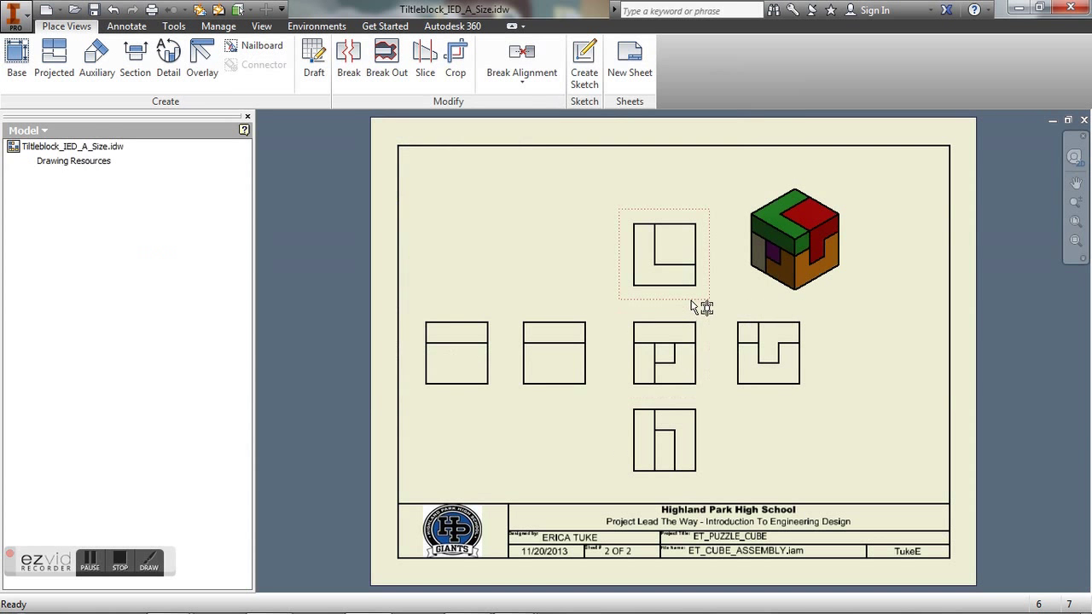
Step: Review the top and bottom views' settings, closing them without changes
double_click(696, 305)
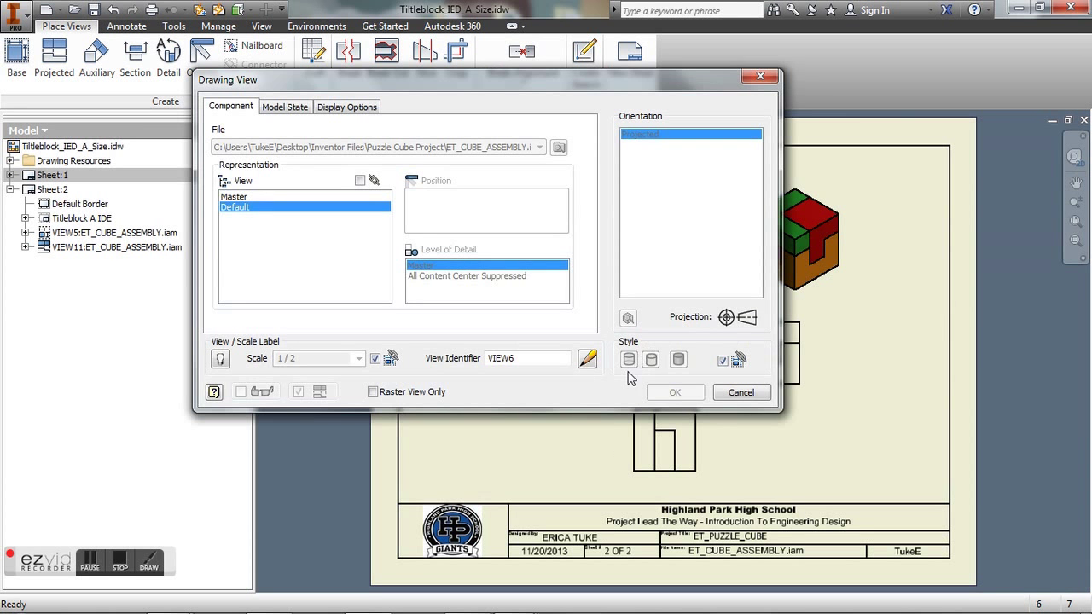
click(739, 393)
double_click(697, 393)
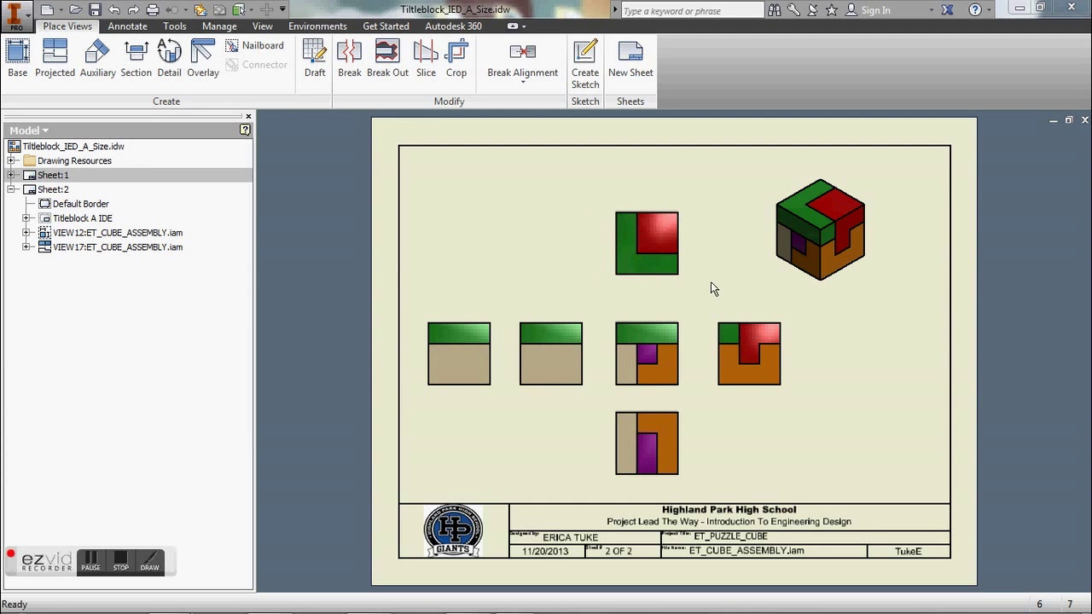
double_click(632, 290)
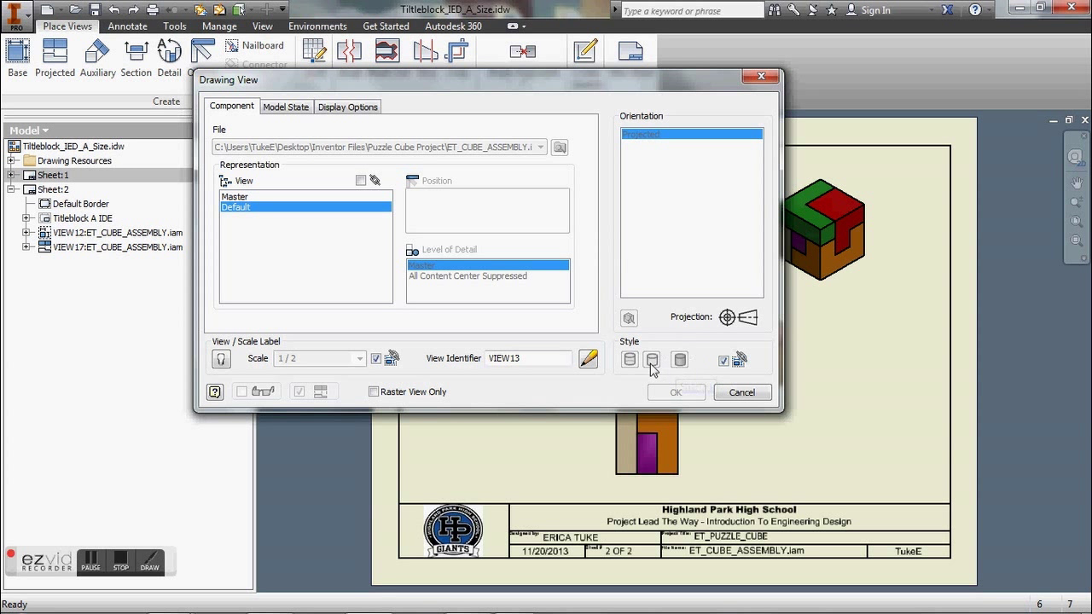
click(739, 392)
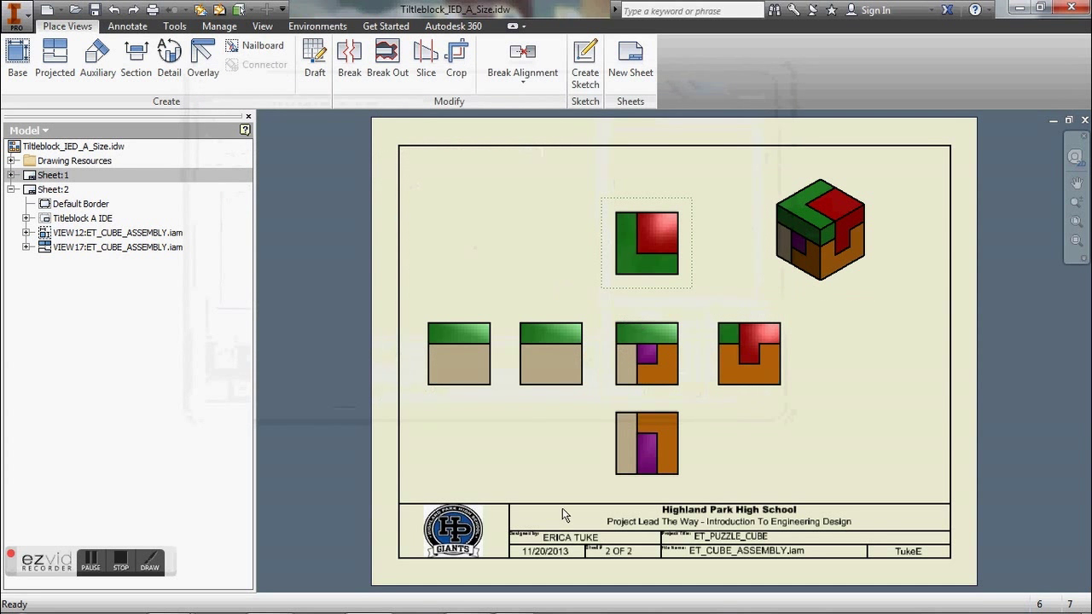